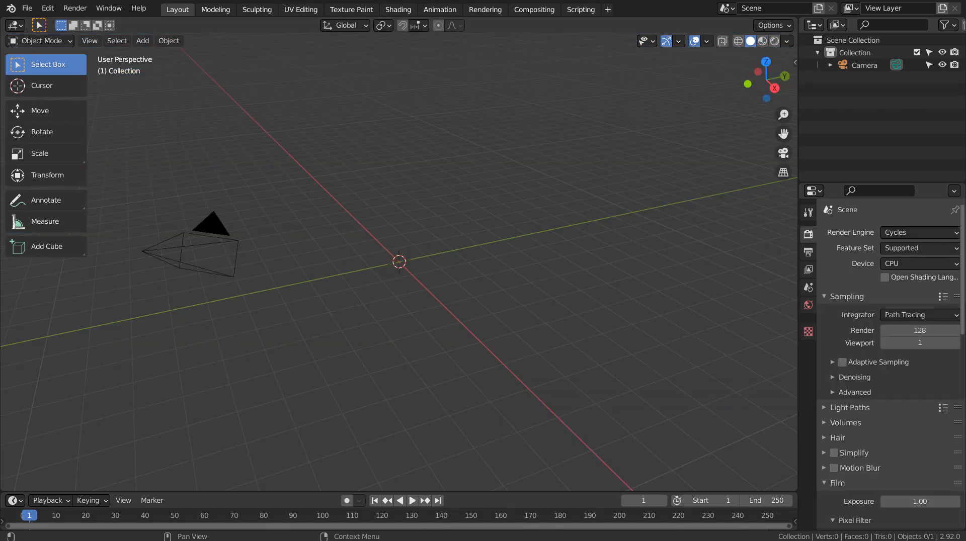
Step: Add a torus at the origin and rotate it 90° about the X axis so it stands upright
click(529, 200)
key(shift+a)
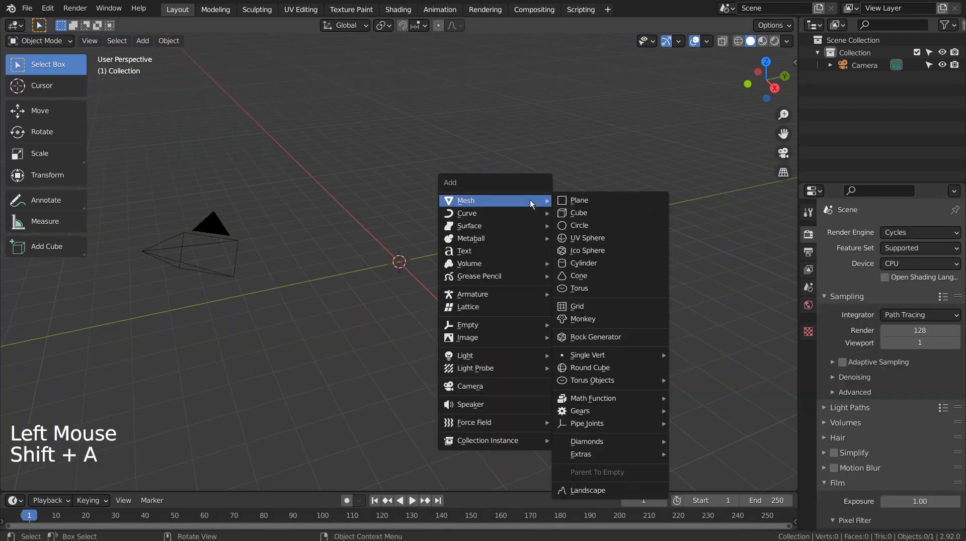
click(599, 285)
text(r)
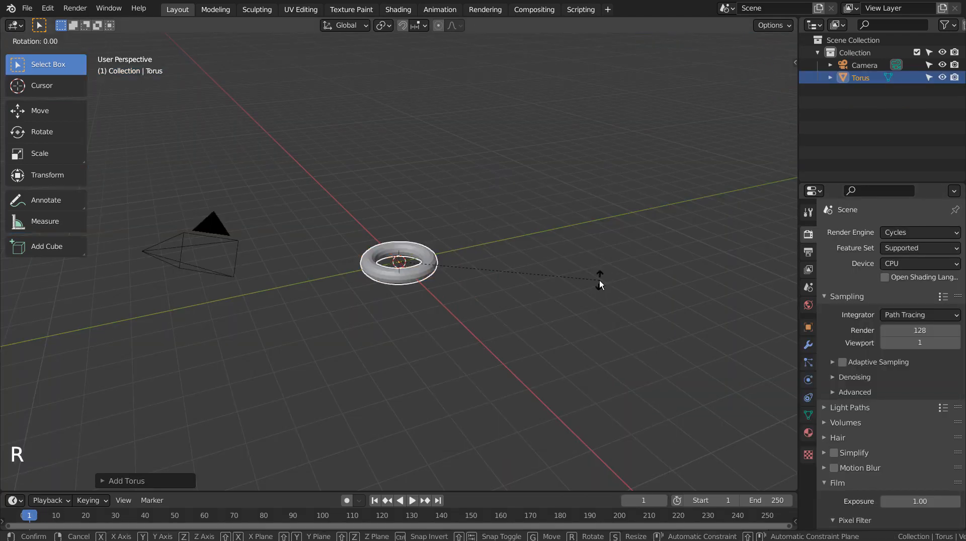
text(x90)
key(Return)
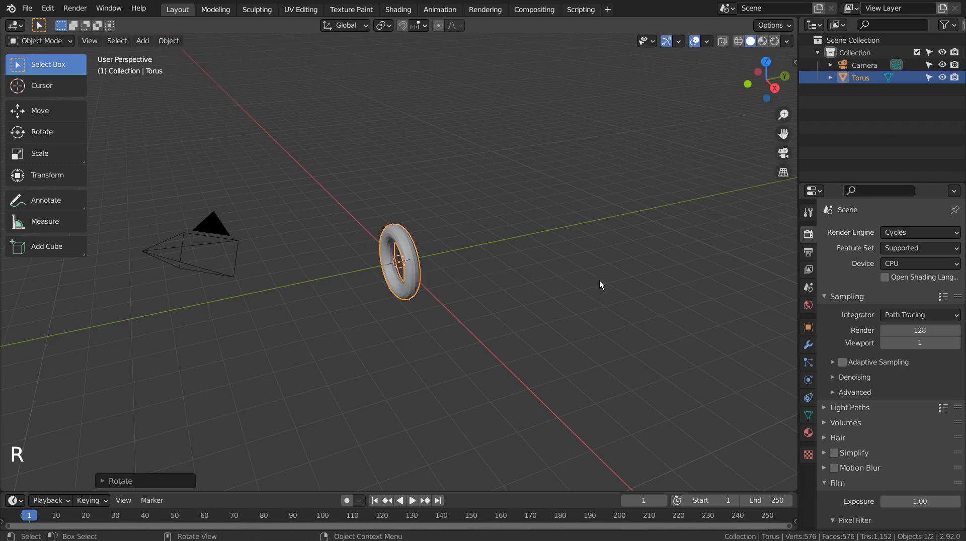
Step: In front view, squash the torus along Z to about 0.79 of its height, forming an oval link
key(KP_1)
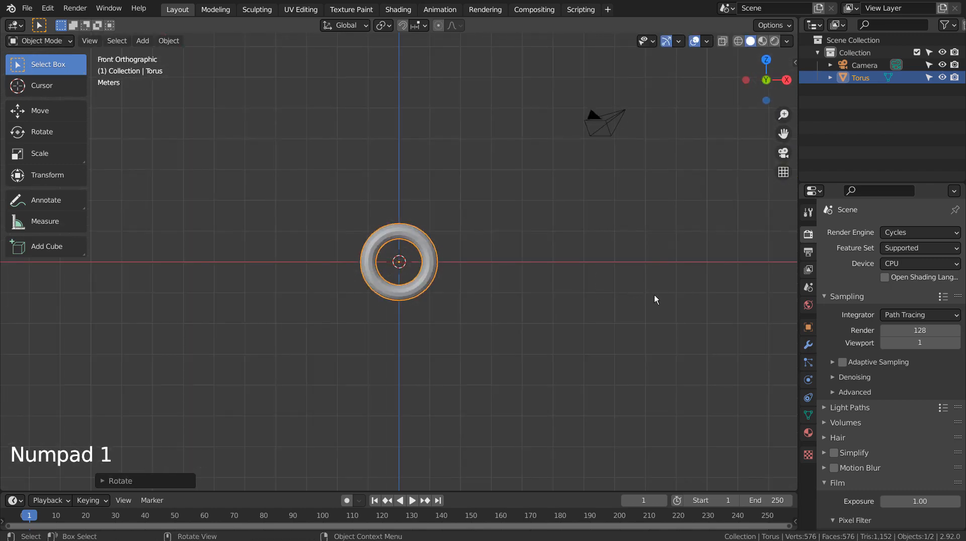
key(s)
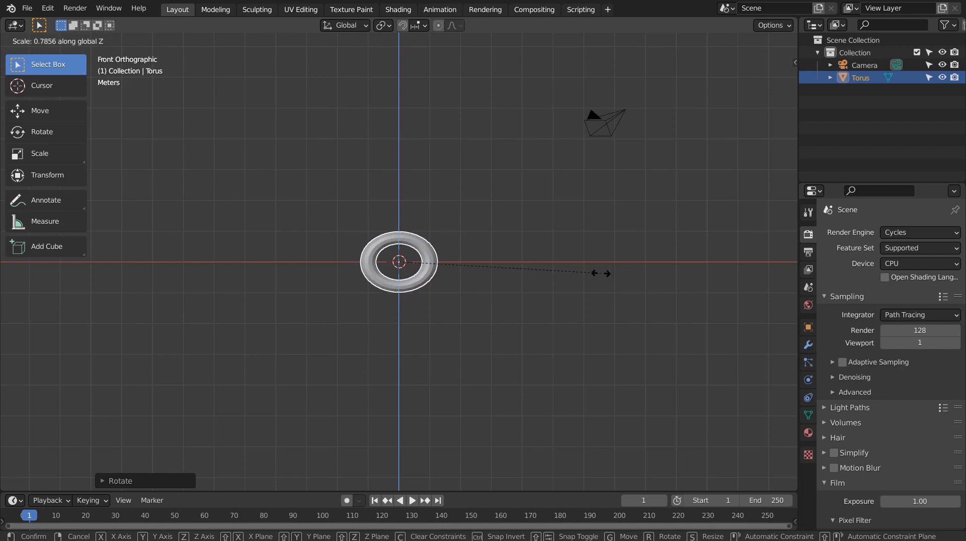
click(599, 274)
Step: Duplicate the oval link along X so it overlaps the first one, and rotate the copy 90° about X
scroll(535, 288, up, 2)
key(shift)
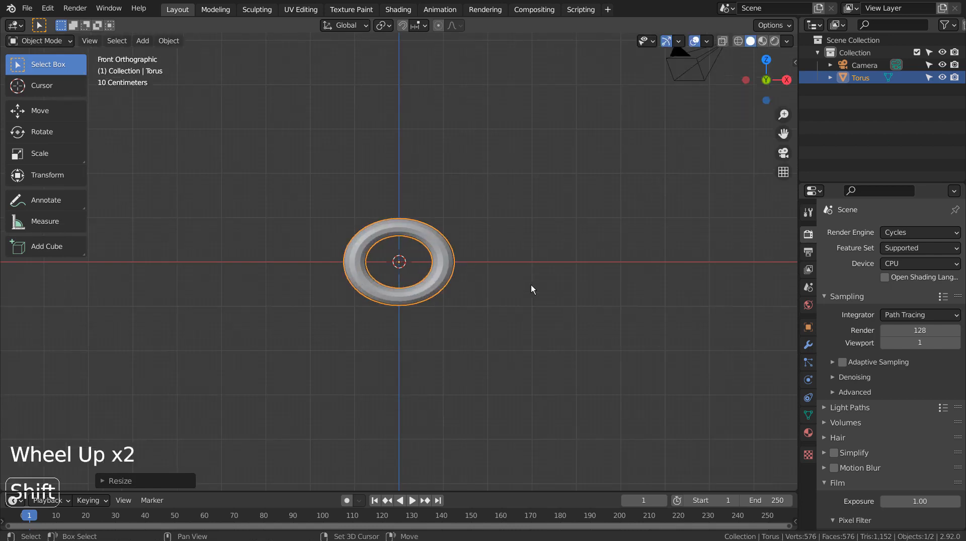
key(shift+d)
key(x)
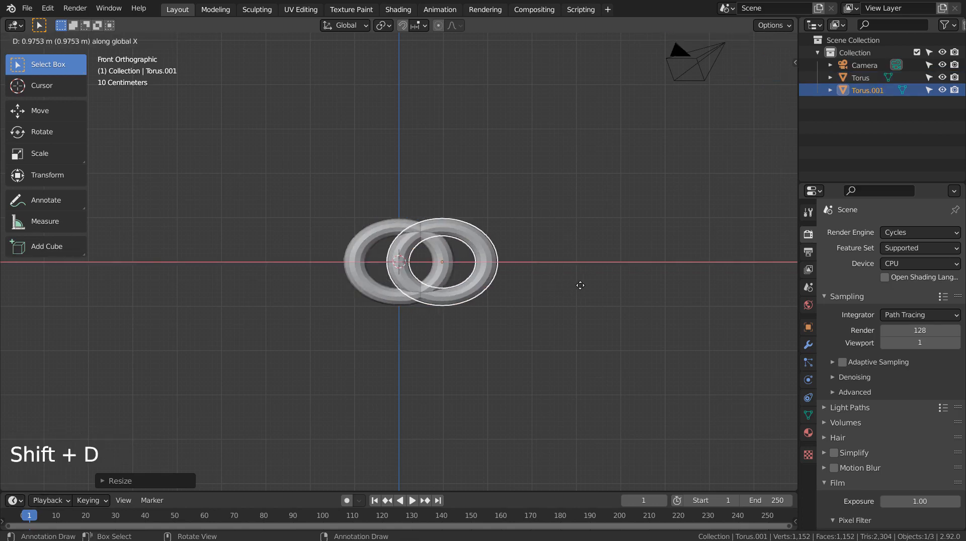
click(596, 285)
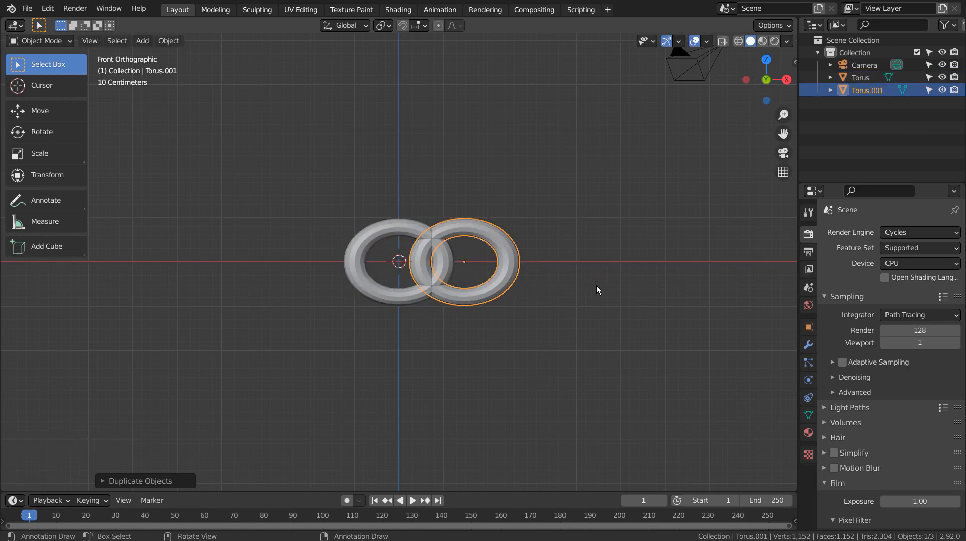
text(rx)
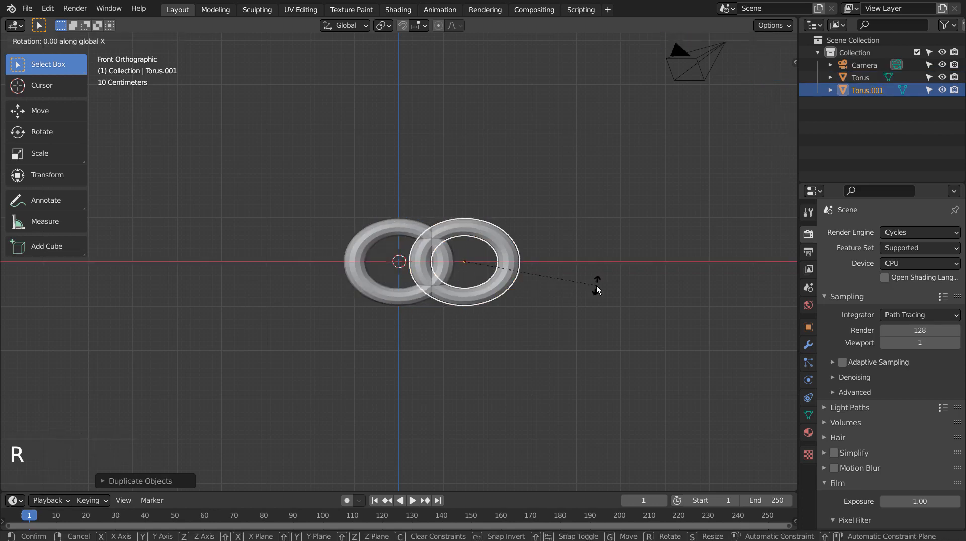
text(90)
key(Return)
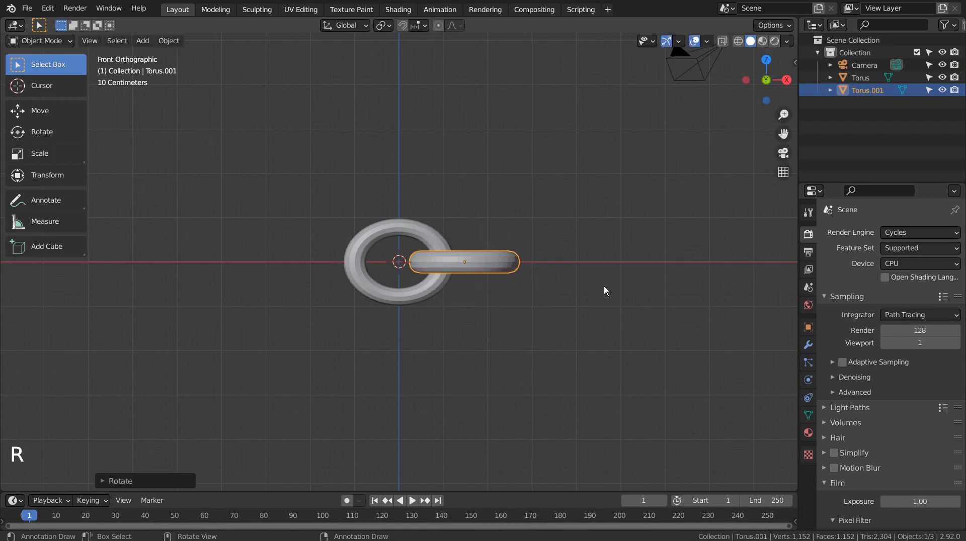
Step: Nudge the rotated link along the X axis so it hooks cleanly through the first link
middle_drag(604, 285, 575, 361)
scroll(481, 330, up, 5)
scroll(481, 330, up, 2)
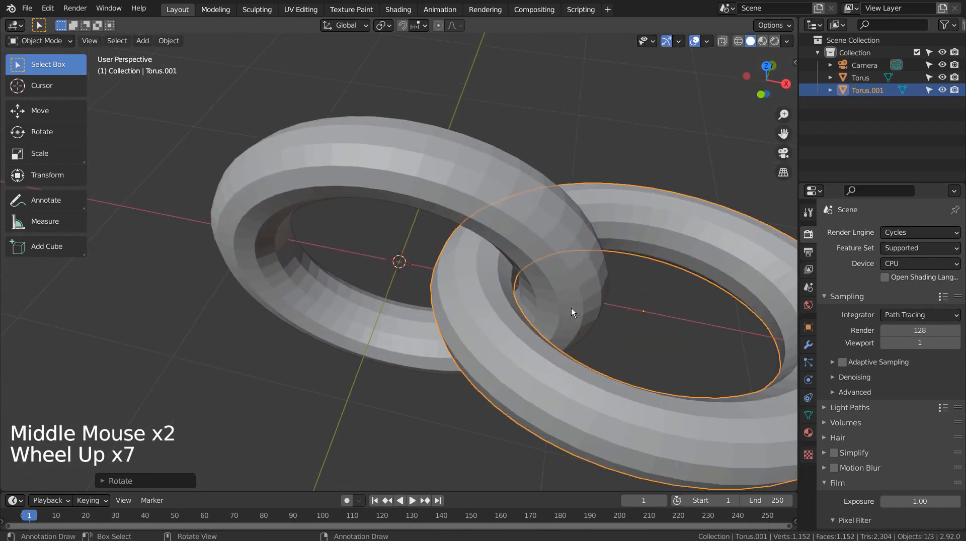
key(g)
click(606, 312)
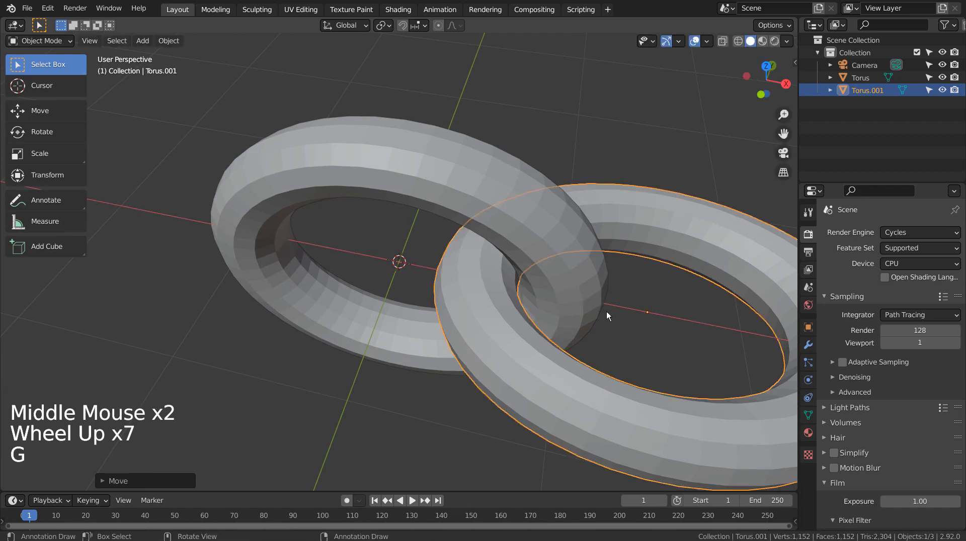
Step: Add a level 3 Subdivision Surface to both links and fine-tune the second link's position slightly along X
shift+click(507, 216)
key(ctrl+3)
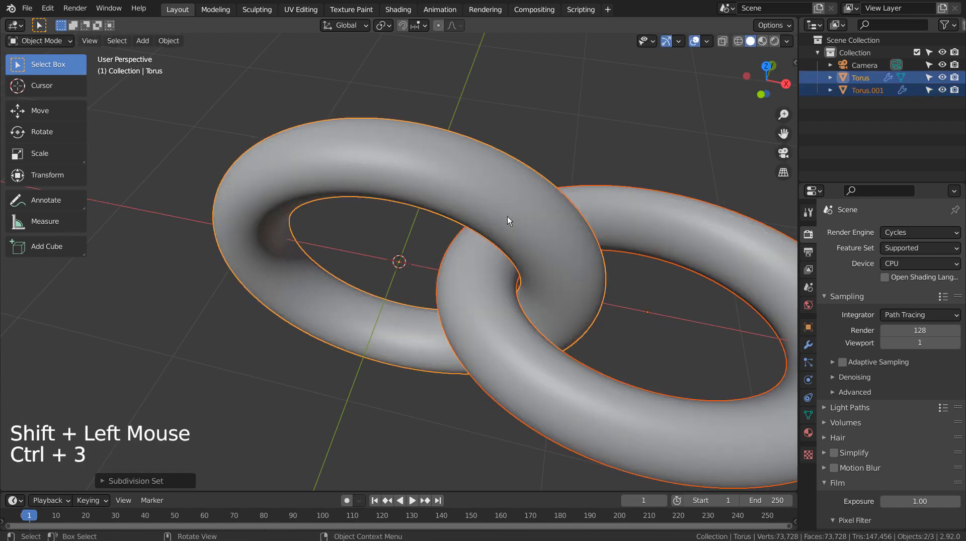
click(557, 331)
key(g)
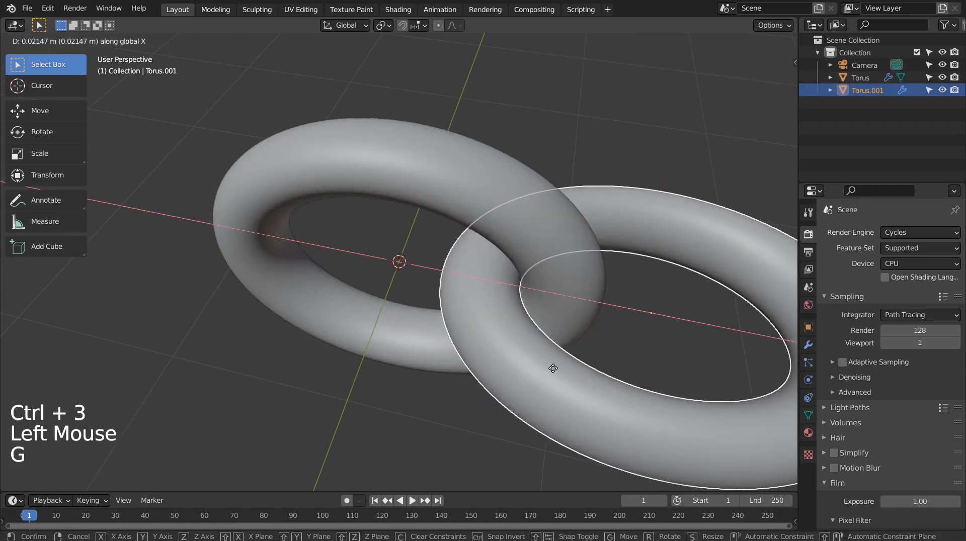
click(551, 369)
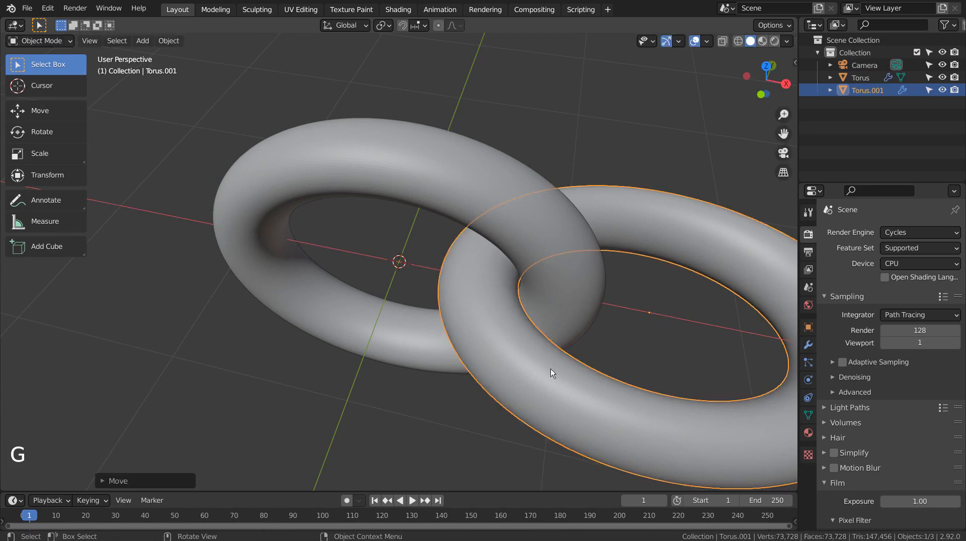
Step: Join the two interlocked links into a single object
middle_drag(550, 369, 536, 264)
shift+click(498, 183)
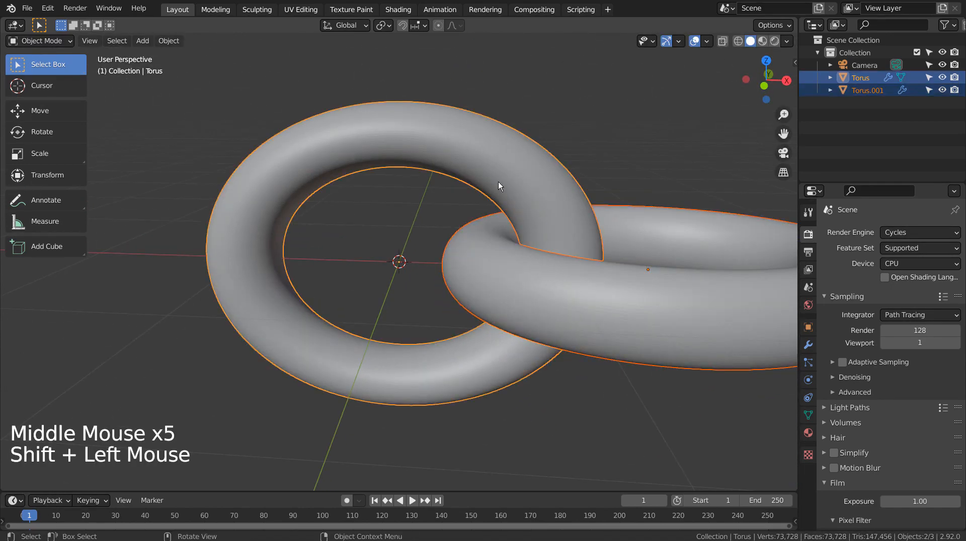
key(ctrl+j)
right_drag(563, 270, 576, 282)
Step: Add an Array modifier to the link pair and set its relative offset Factor X to 0.770 so the pairs interlock
scroll(659, 312, down, 3)
shift+middle_drag(659, 312, 460, 322)
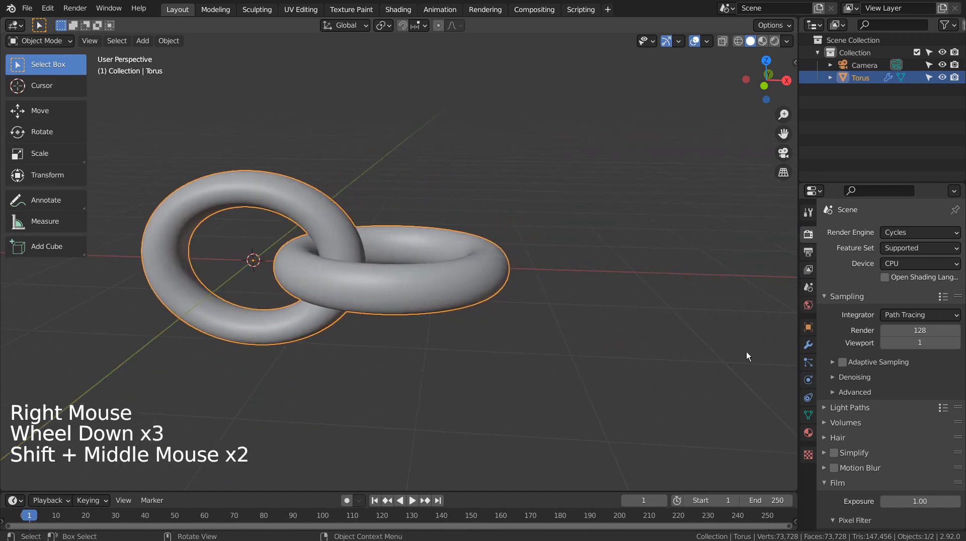
click(809, 344)
click(856, 234)
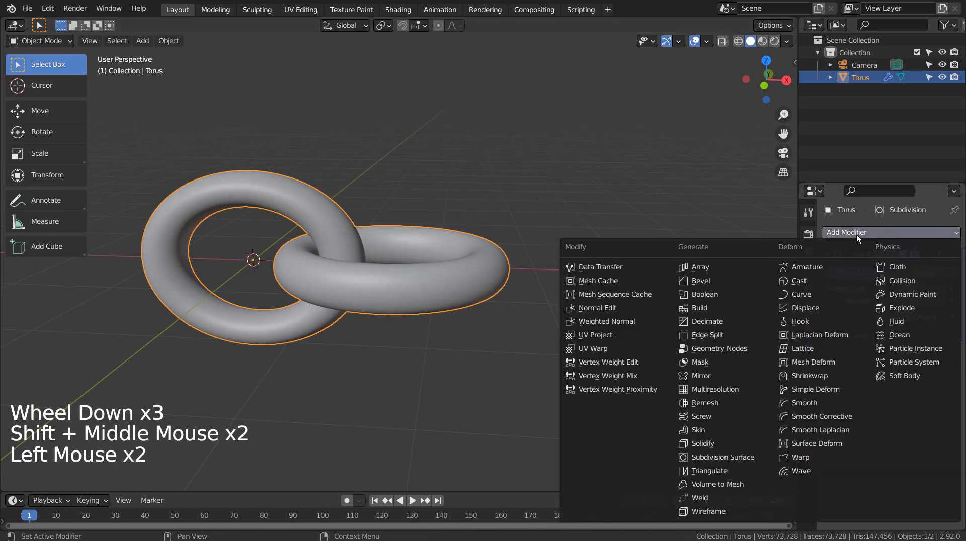
click(698, 264)
middle_drag(600, 218, 442, 251)
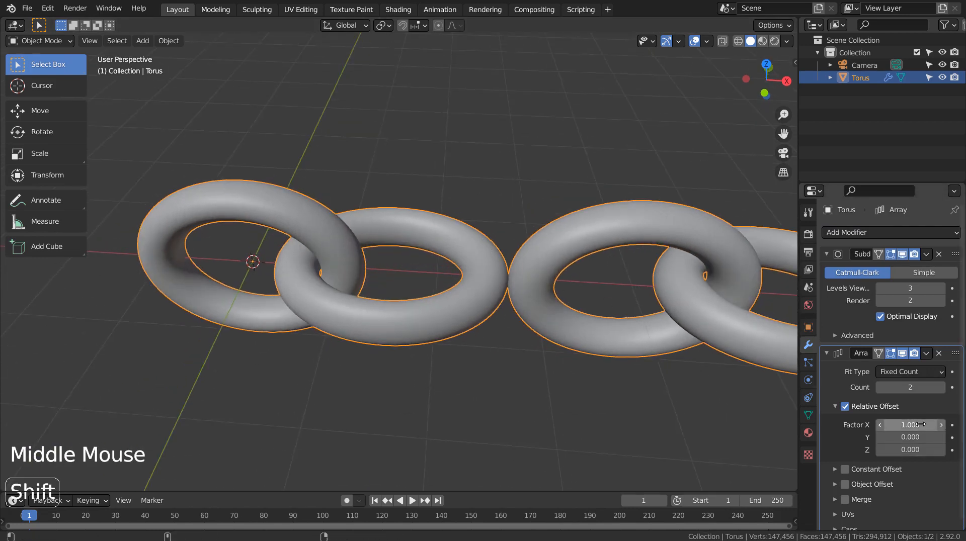
shift+drag(920, 424, 870, 424)
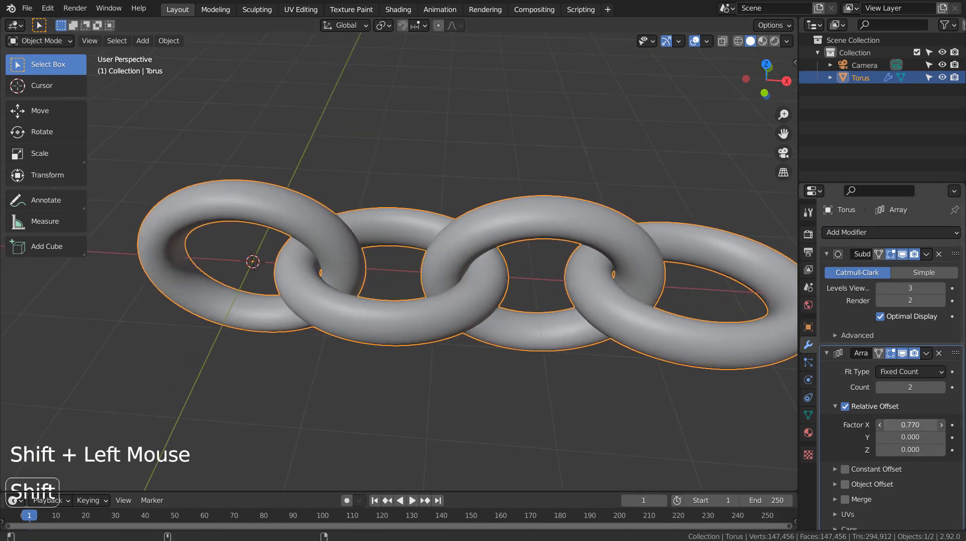
Step: Set the Array modifier's count to 35
middle_drag(642, 453, 622, 398)
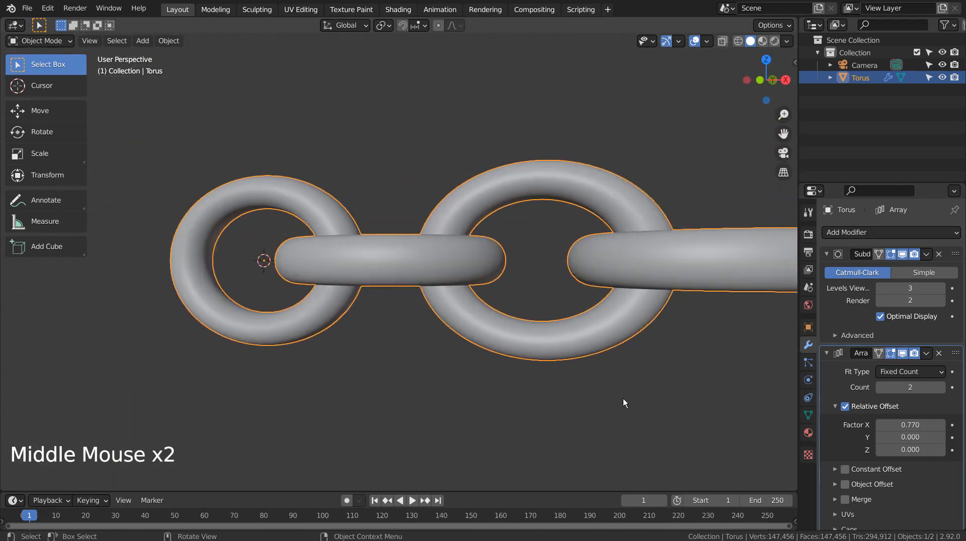
scroll(623, 399, down, 4)
click(910, 387)
text(35)
key(Return)
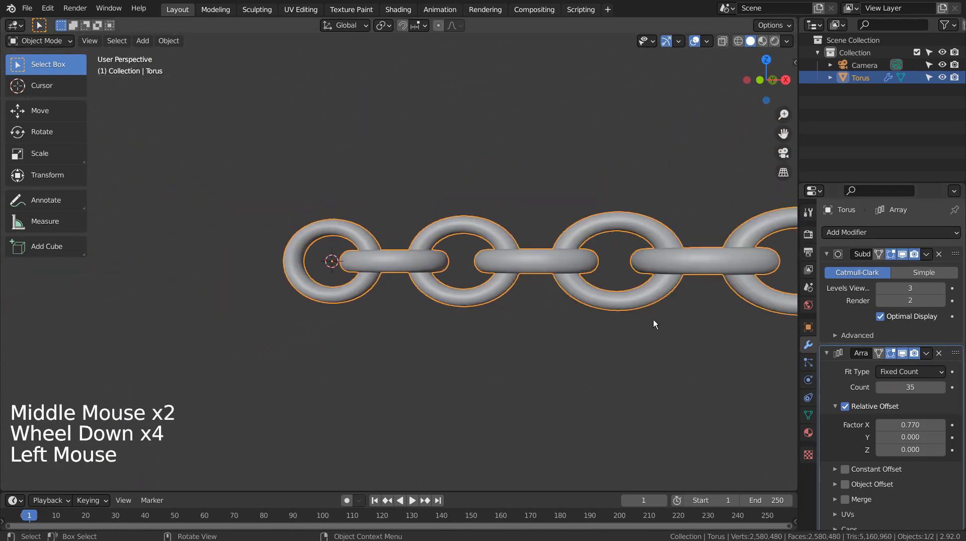
Step: Set the Array modifier's count to 15
click(911, 387)
text(15)
key(Return)
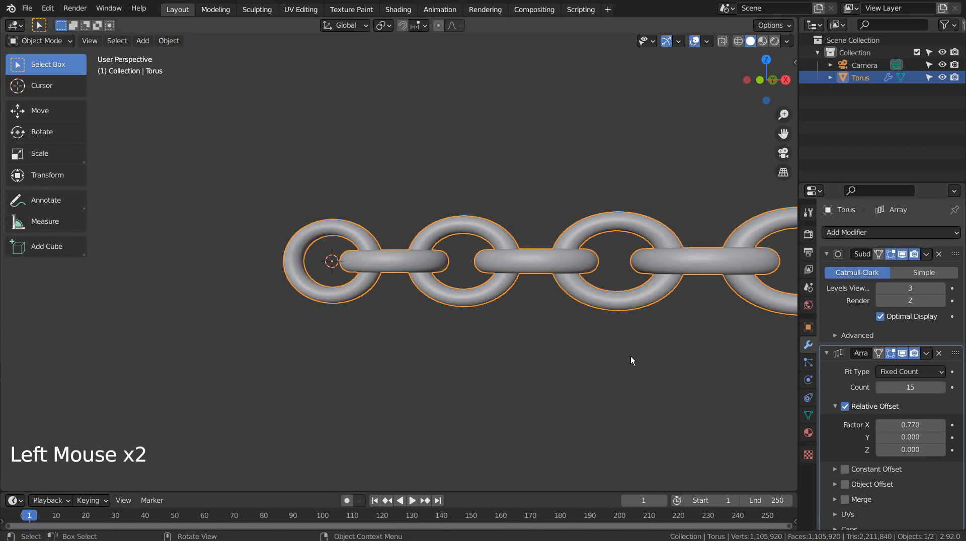
Step: Add a Simple Curve of type Point at the origin, outside the chain object, and make it 3D
scroll(630, 356, down, 8)
middle_drag(630, 356, 650, 333)
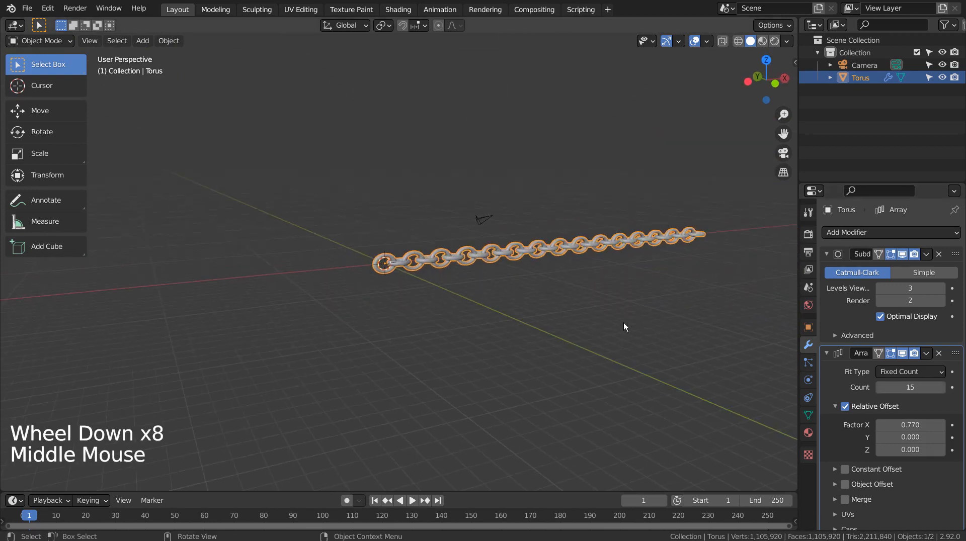
click(603, 313)
key(shift+a)
mouse_move(515, 278)
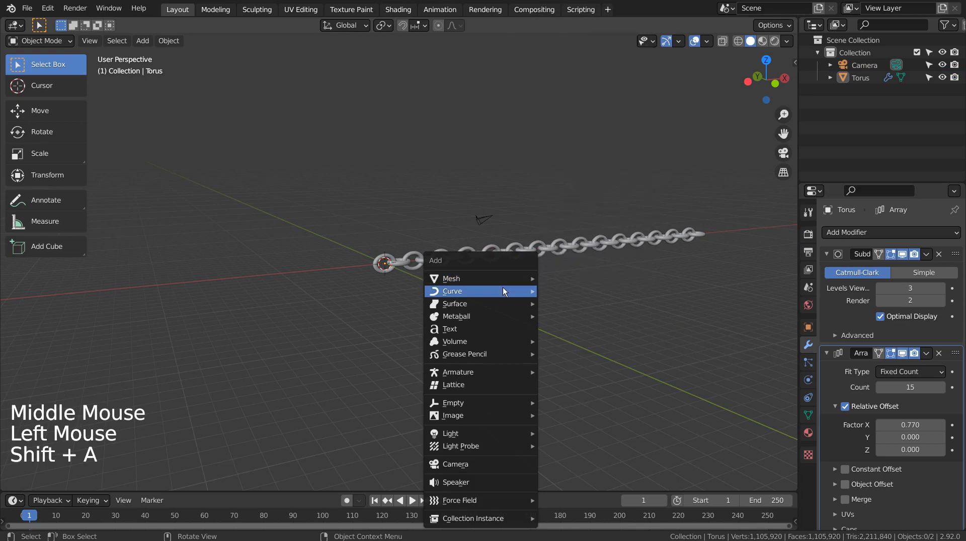
click(582, 144)
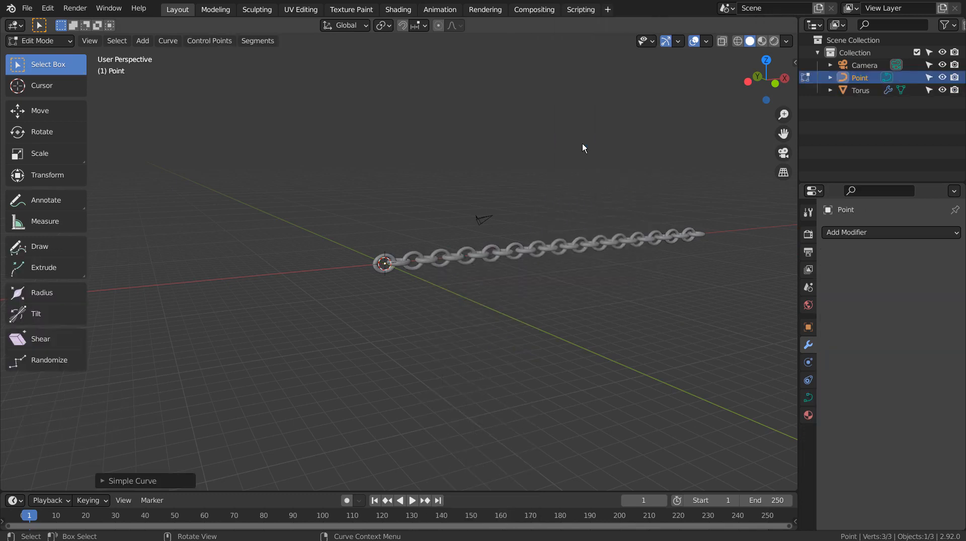
click(137, 481)
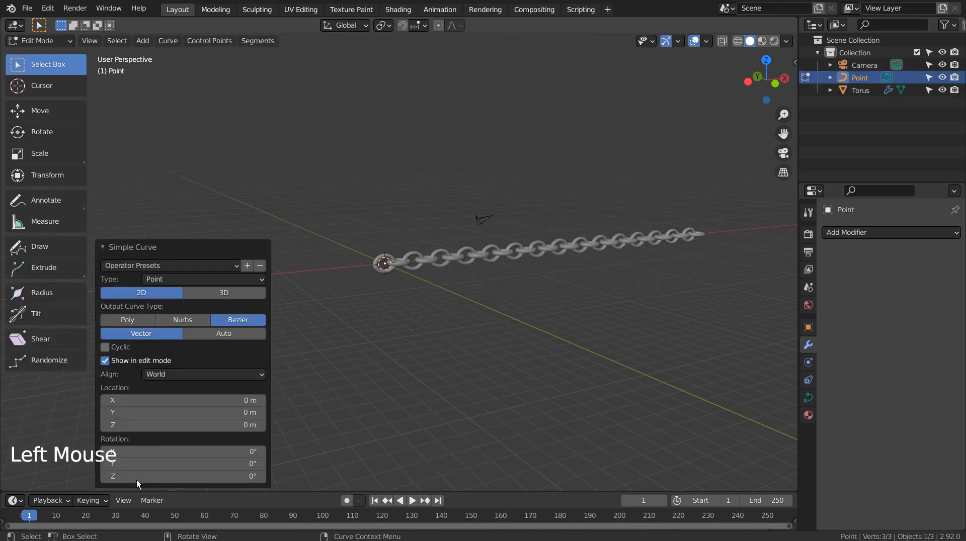
click(238, 292)
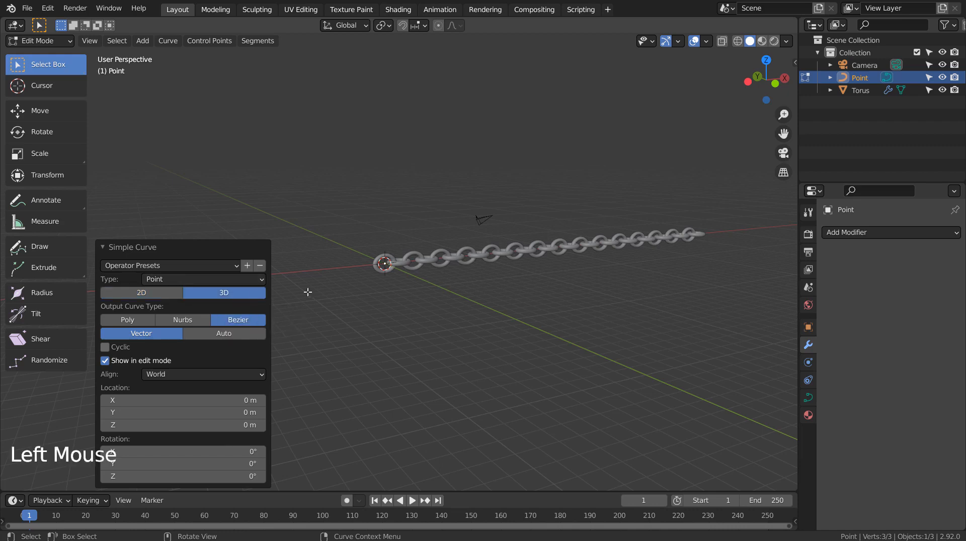
Step: In front view, extrude the curve point three times into a zigzag: about 10 m across and 7 m up, 11 m across and down, 13 m across and up
key(KP_1)
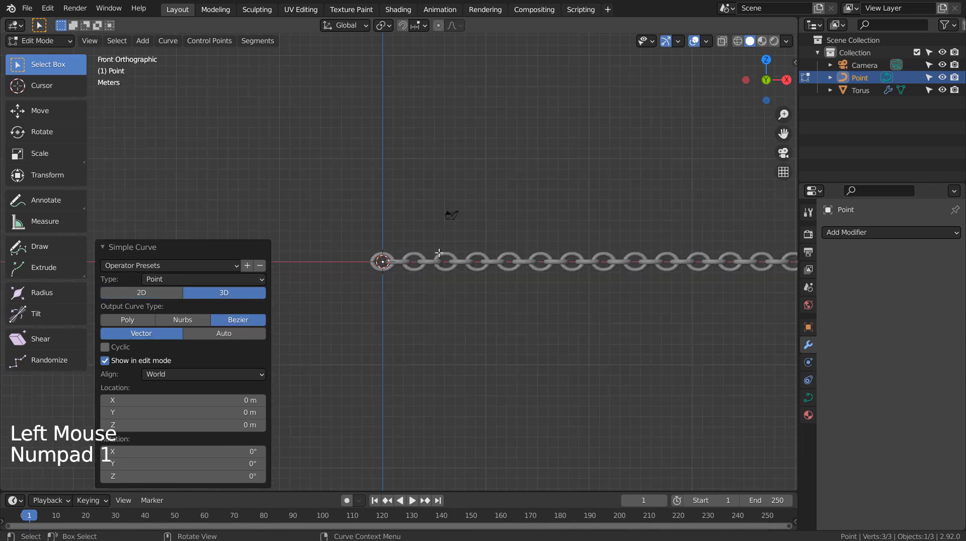
key(e)
click(545, 179)
key(e)
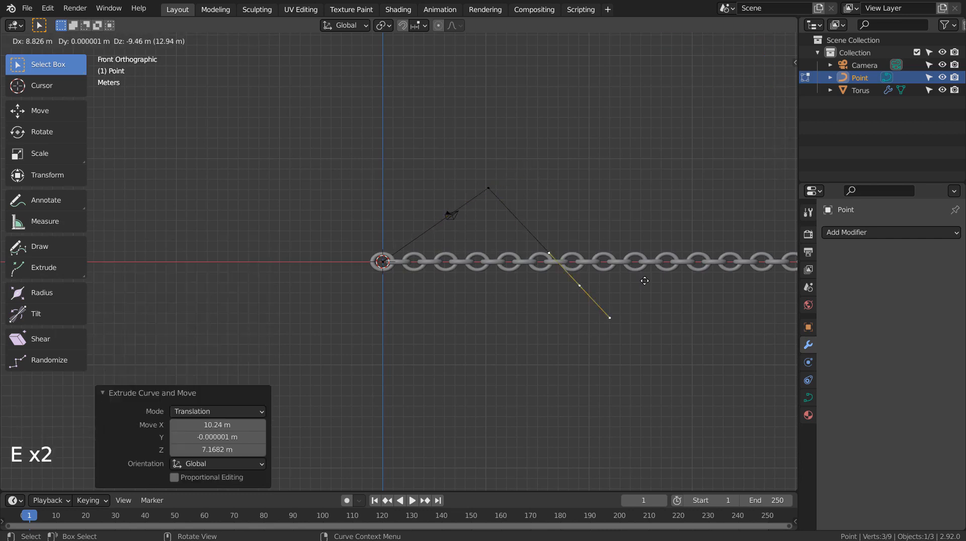
click(657, 294)
key(e)
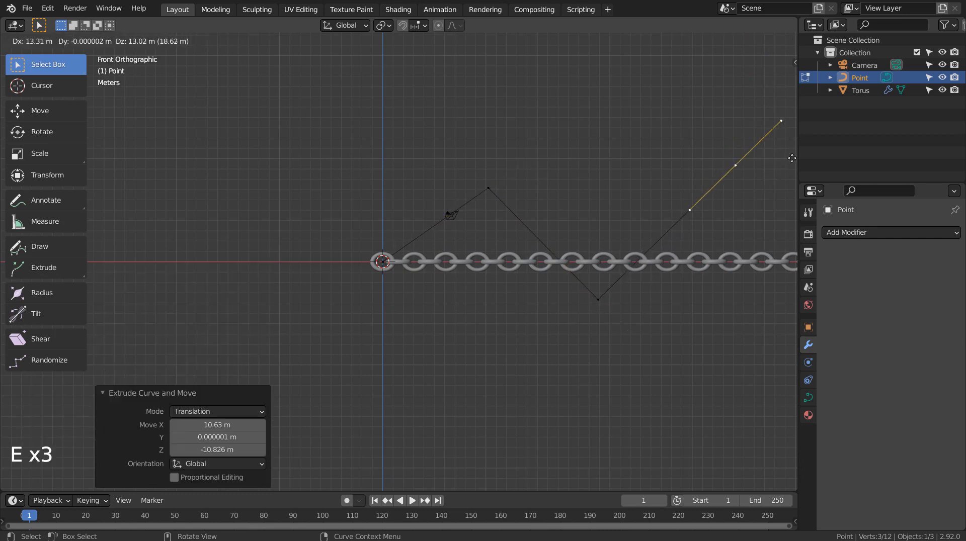
click(792, 163)
Step: Set the handle type of all the curve's points to Automatic and return to Object Mode
key(a)
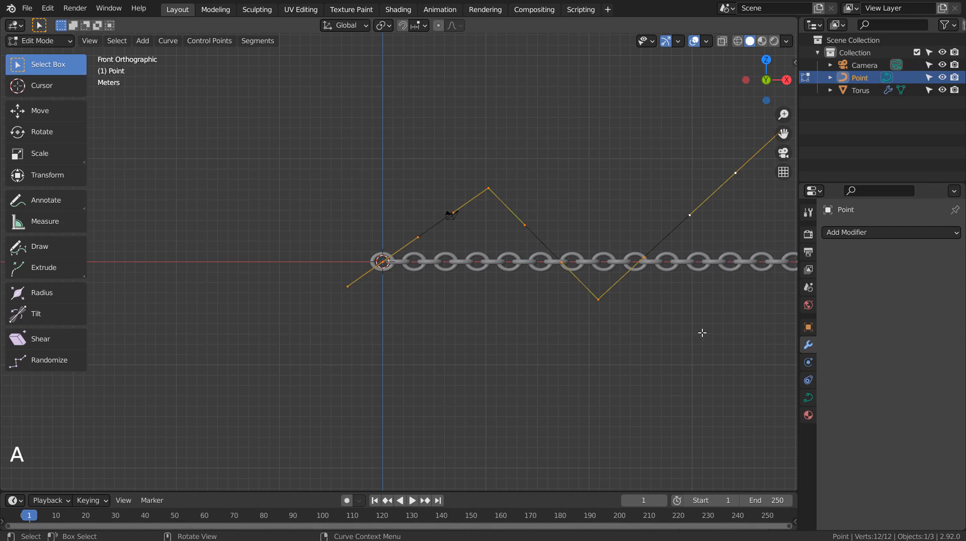
key(v)
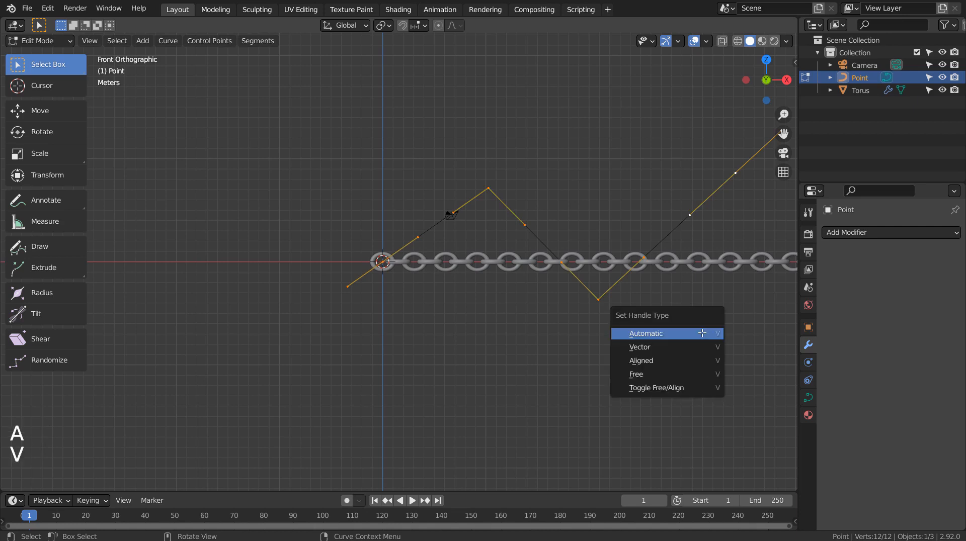
click(702, 333)
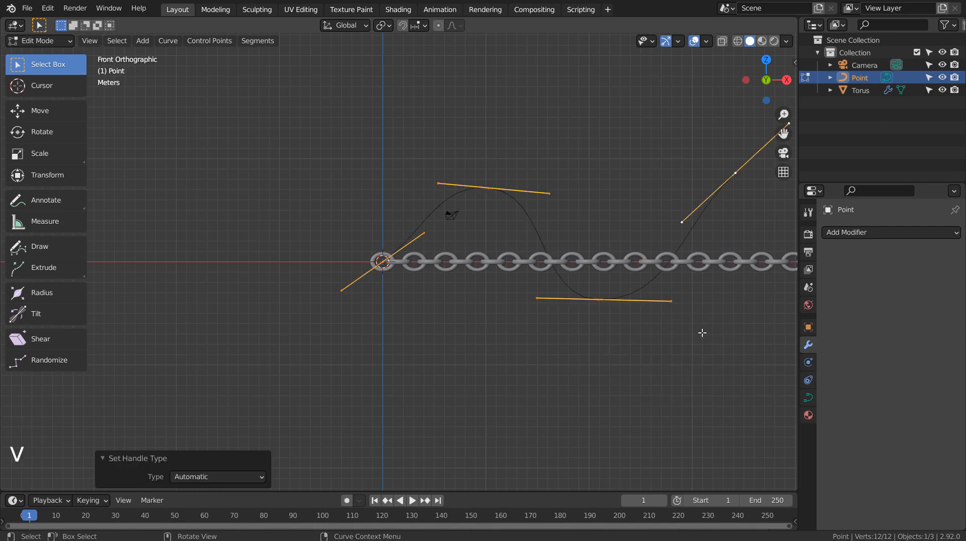
key(Tab)
Step: Add a Curve modifier to the chain after its Array modifier, with Point as the curve object and X as the deform axis
shift+middle_drag(701, 332, 595, 315)
click(600, 298)
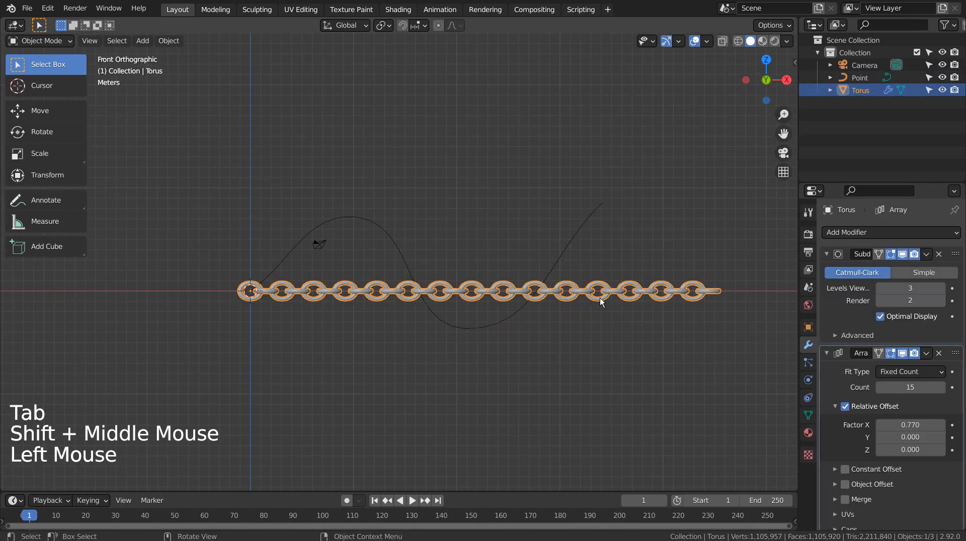
click(858, 233)
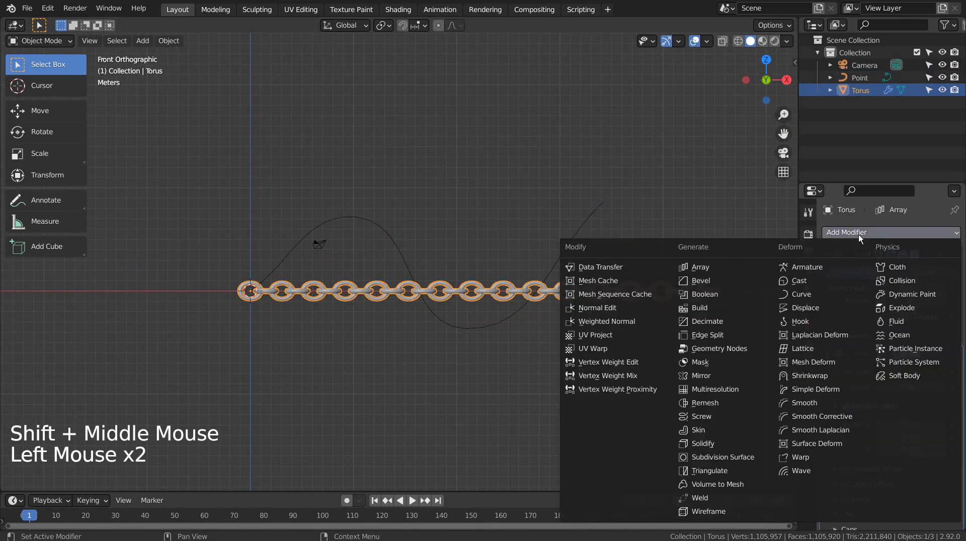
click(803, 296)
scroll(892, 330, down, 11)
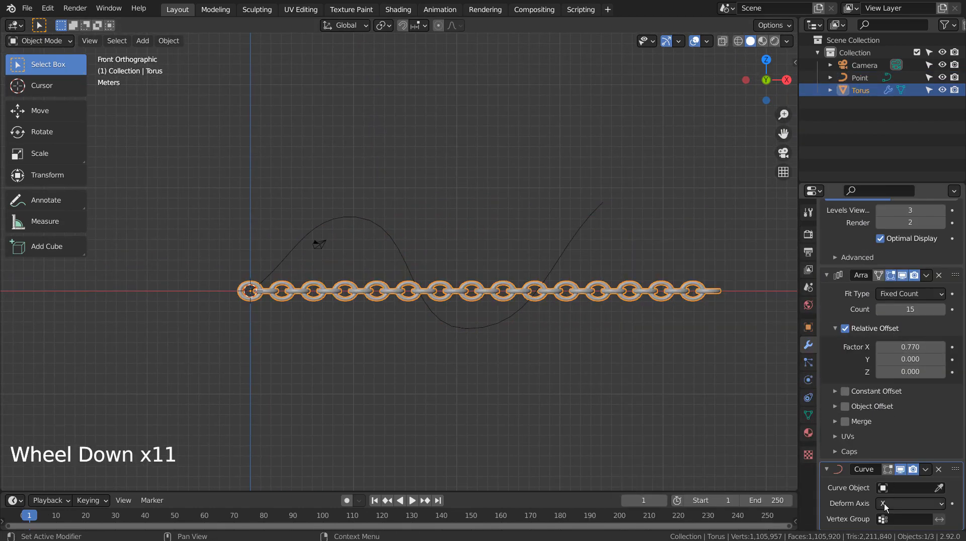
click(910, 488)
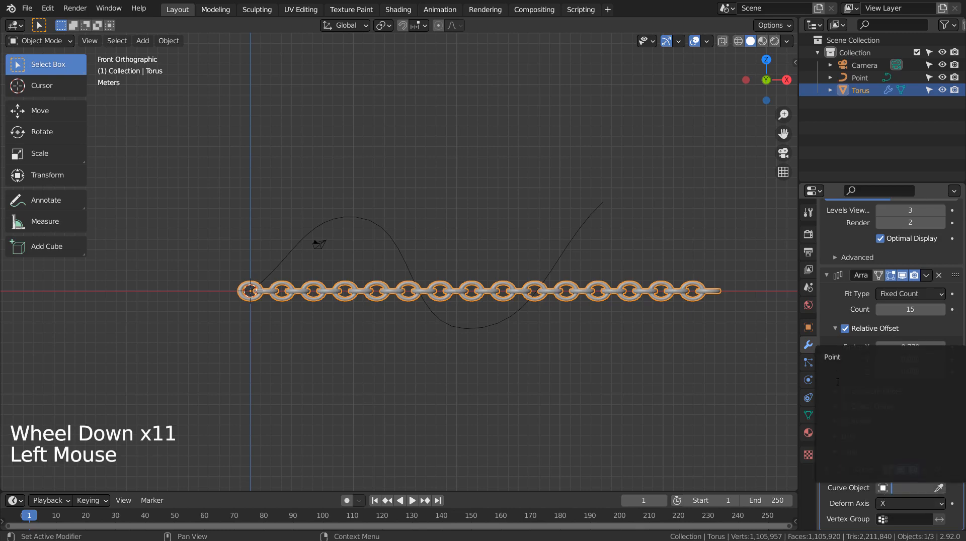
click(828, 358)
scroll(503, 340, up, 3)
scroll(503, 340, down, 1)
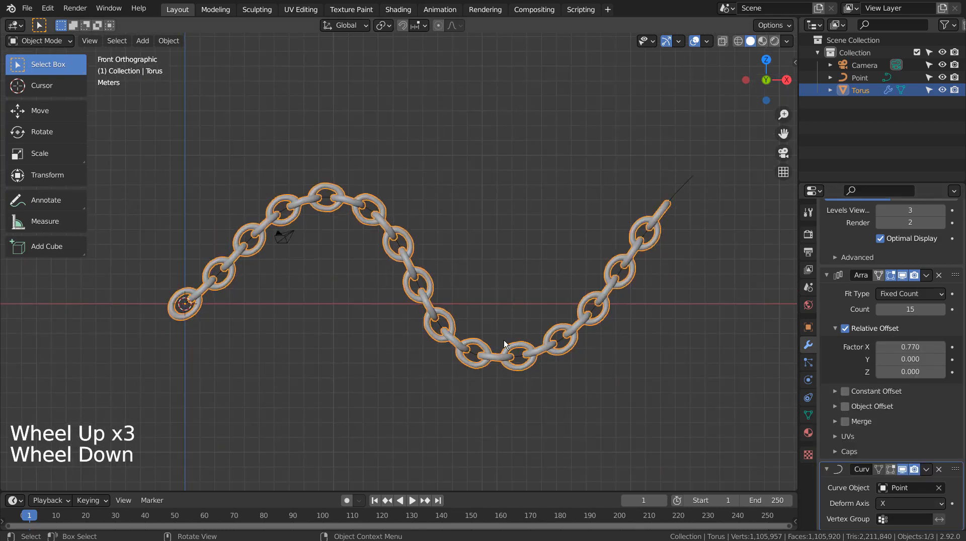
scroll(503, 341, up, 1)
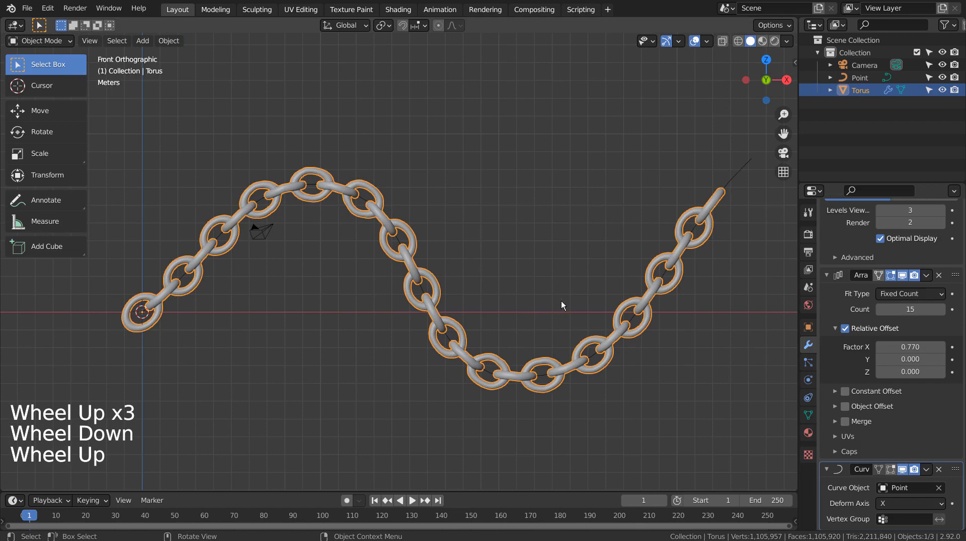
Step: Add a mesh plane at the origin and rotate it 90° about X so it stands upright
click(559, 267)
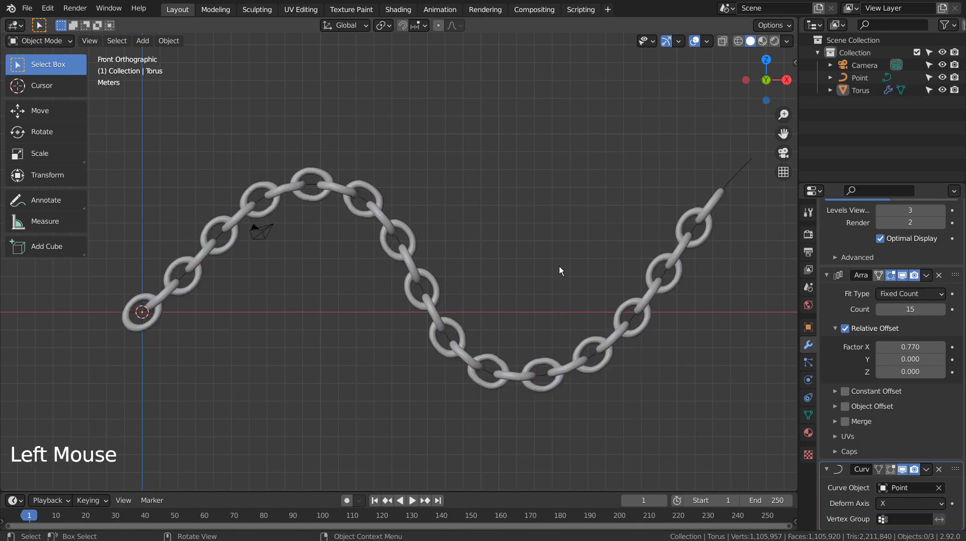
scroll(559, 266, down, 1)
key(shift+a)
mouse_move(550, 255)
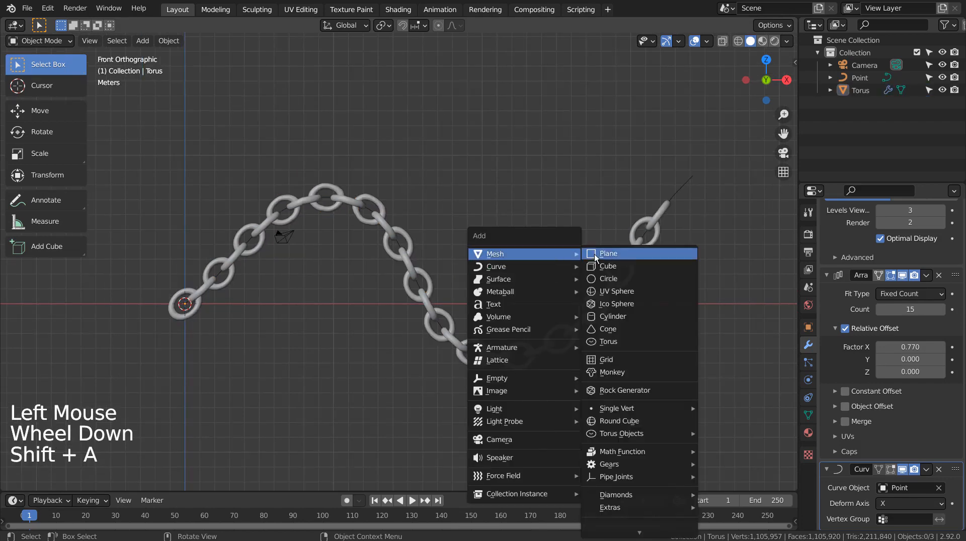
click(597, 255)
text(r90)
key(Return)
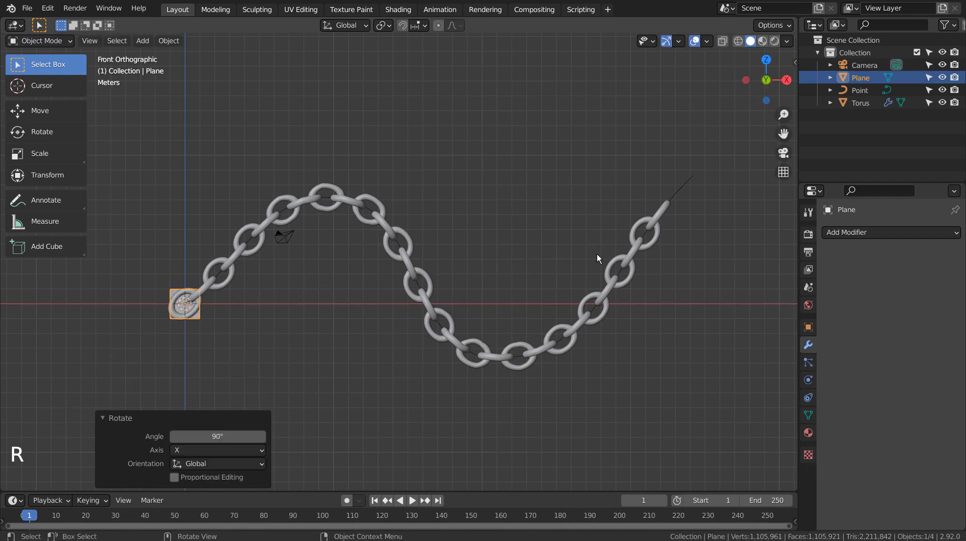
Step: Scale the plane by about 14, centre it on the chain about 14.7 m along X, and scale it again by about 2.15
key(s)
click(141, 161)
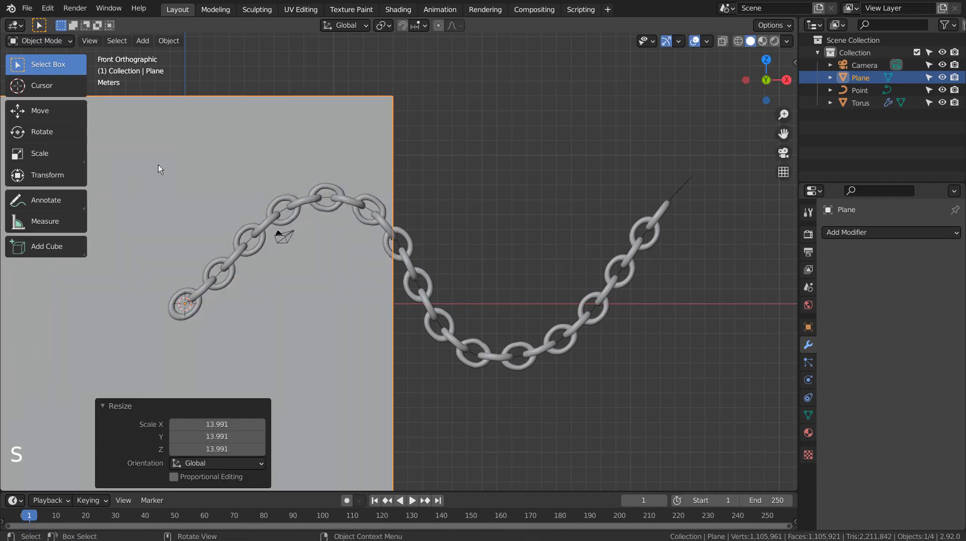
key(g)
click(376, 160)
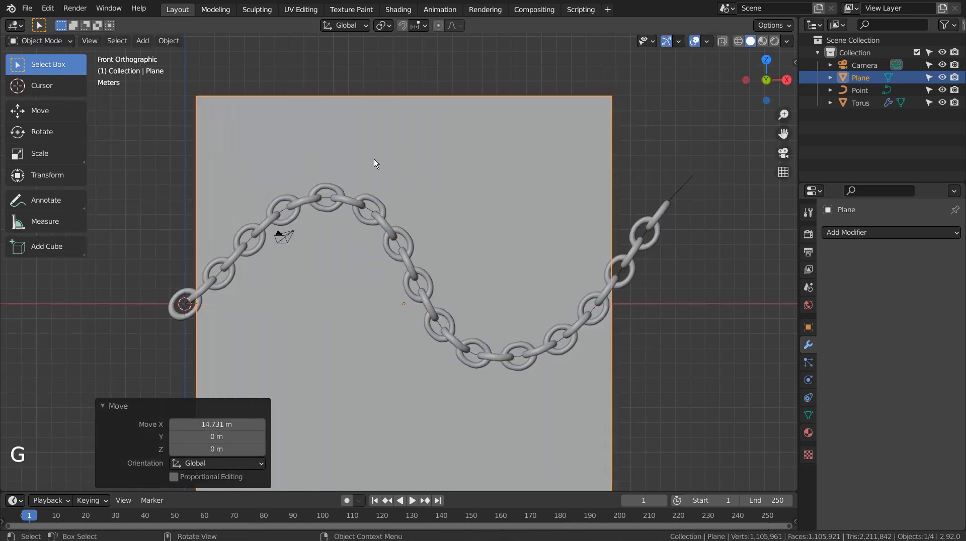
key(s)
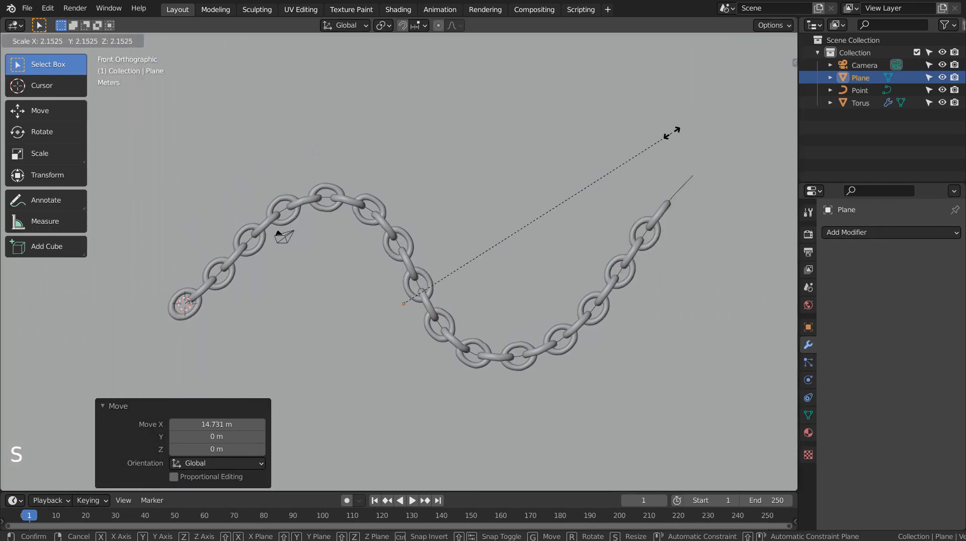
click(667, 138)
Step: Move the plane about 15.3 m along Y so it stands behind the chain, and scale it up by about 1.56
middle_drag(640, 188, 590, 243)
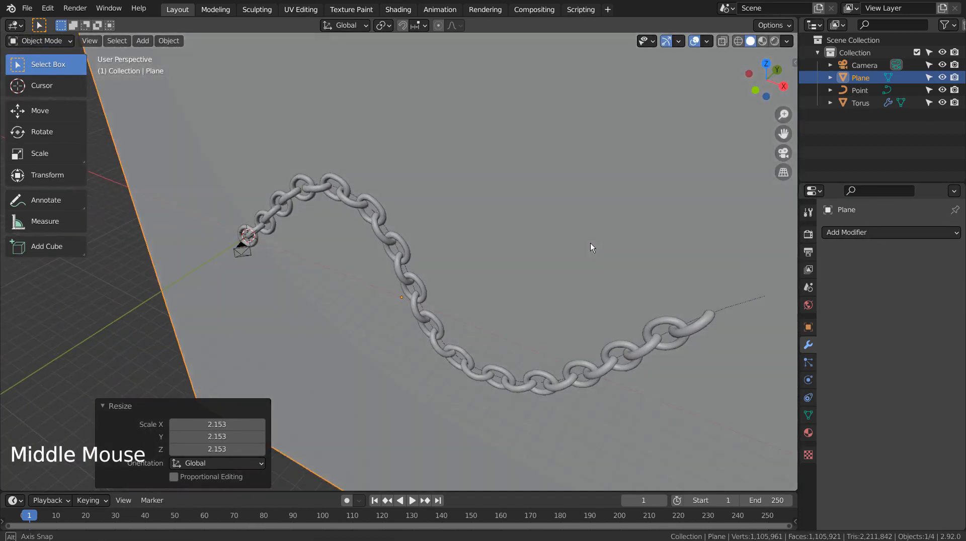
key(g)
click(707, 178)
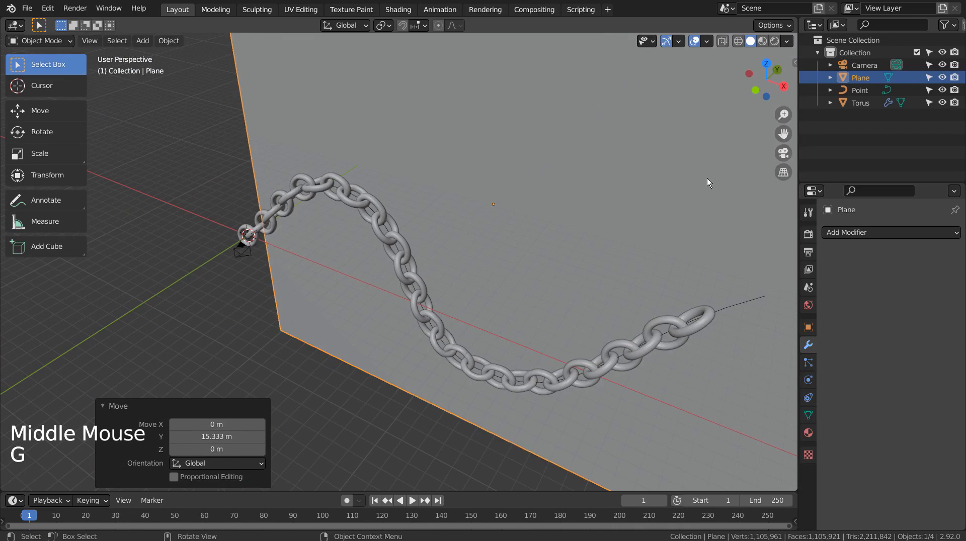
key(KP_1)
scroll(718, 204, down, 5)
key(s)
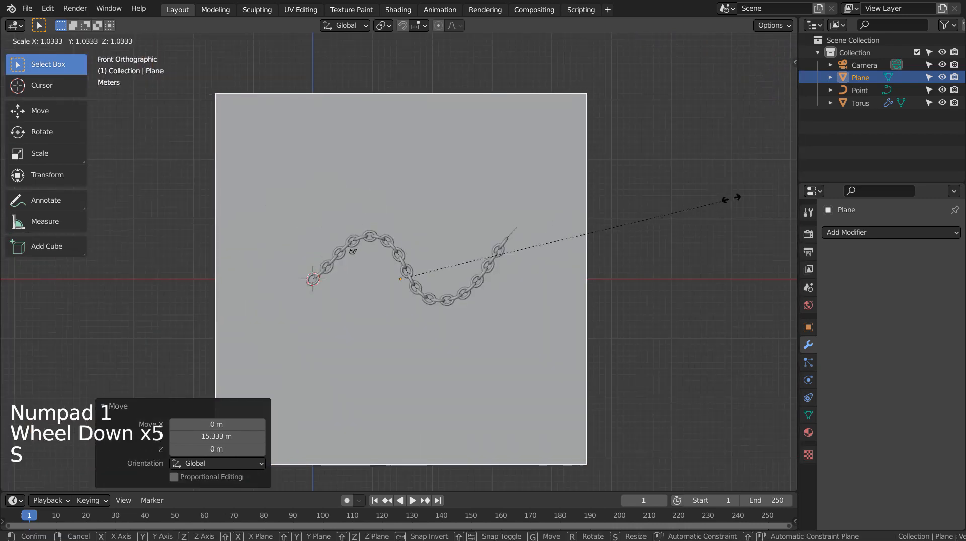
click(104, 177)
scroll(531, 333, up, 5)
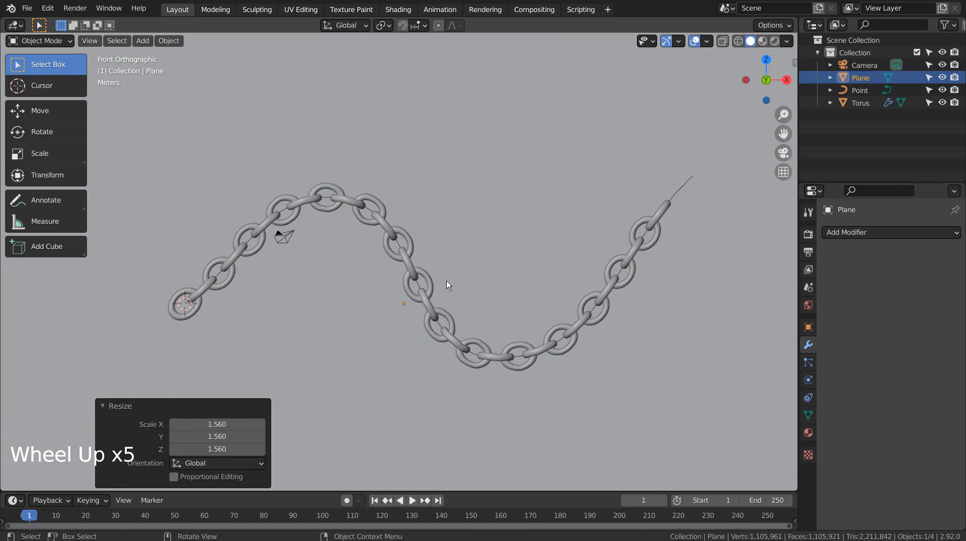
Step: Align the camera to the front view and fly it forward to about Y -43.6 m, so the chain nearly fills the frame
scroll(446, 281, down, 3)
key(ctrl+alt+KP_0)
key(shift+grave)
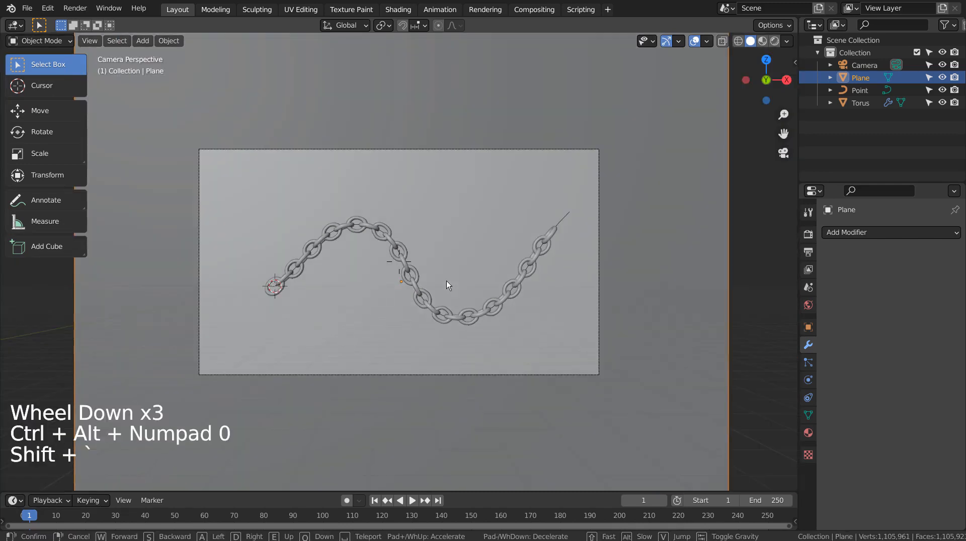
key(w)
key(shift)
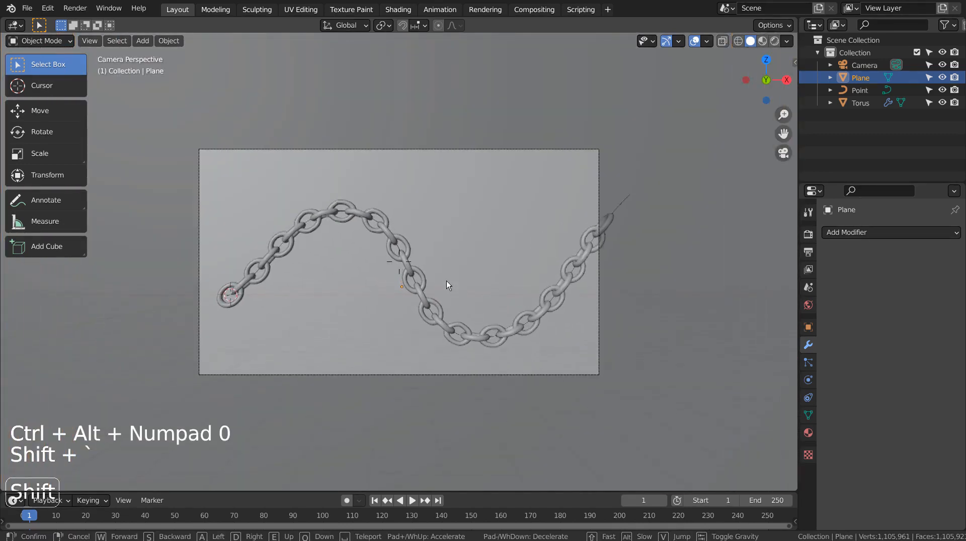
key(w)
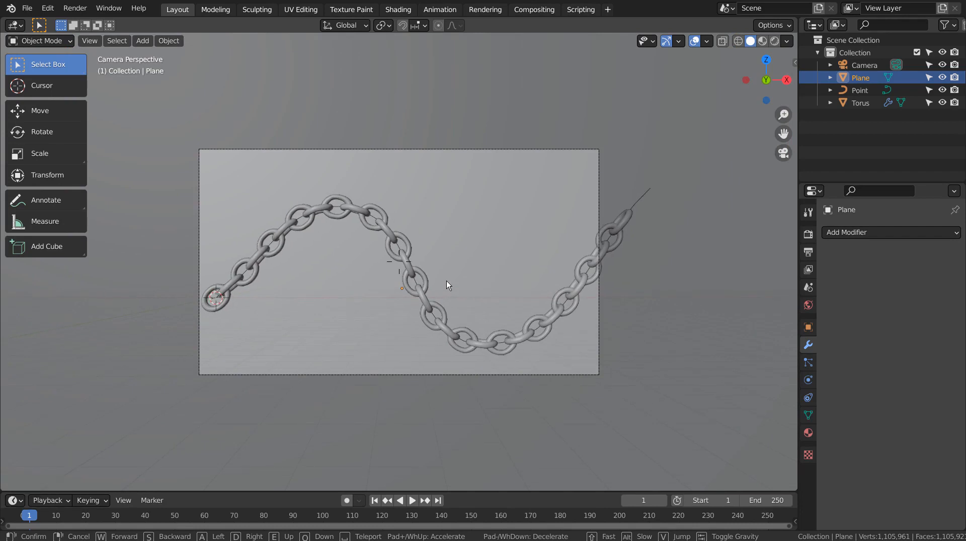
click(399, 262)
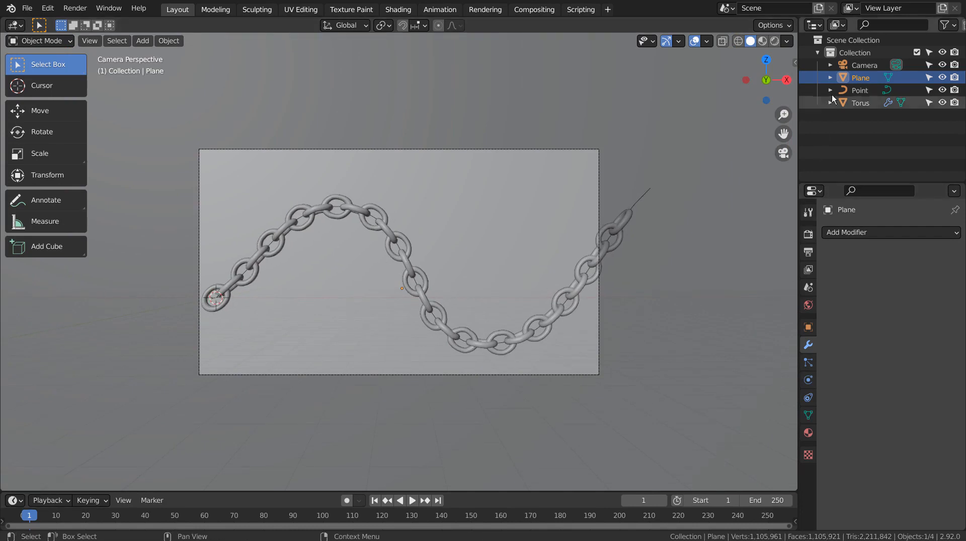
Step: Make the camera orthographic and set its orthographic scale to about 28.754 so the chain's ends extend past the frame
click(859, 65)
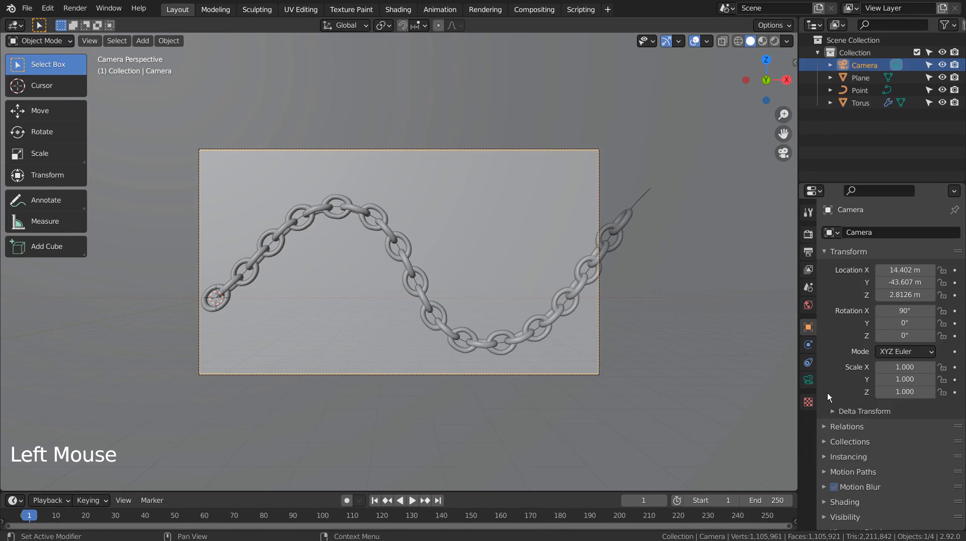
click(808, 380)
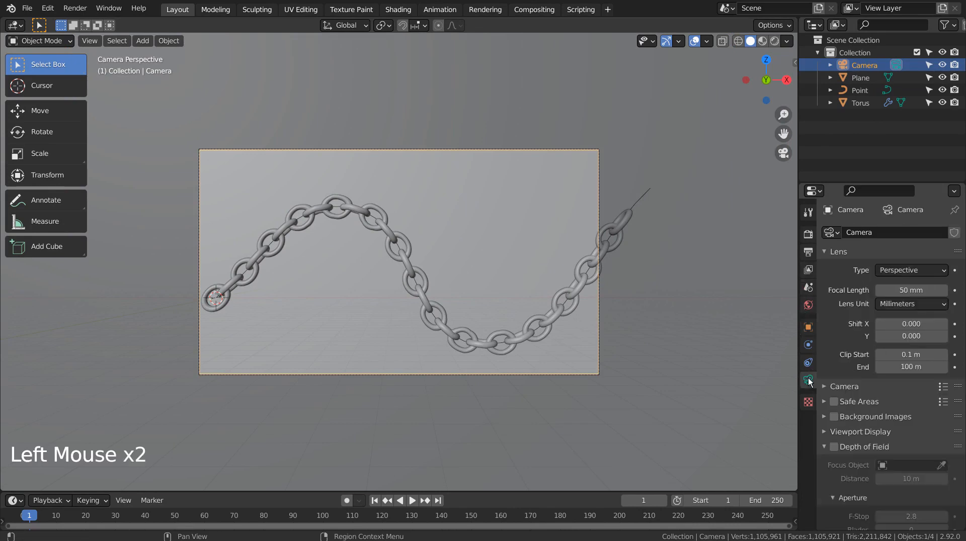
click(931, 270)
click(900, 293)
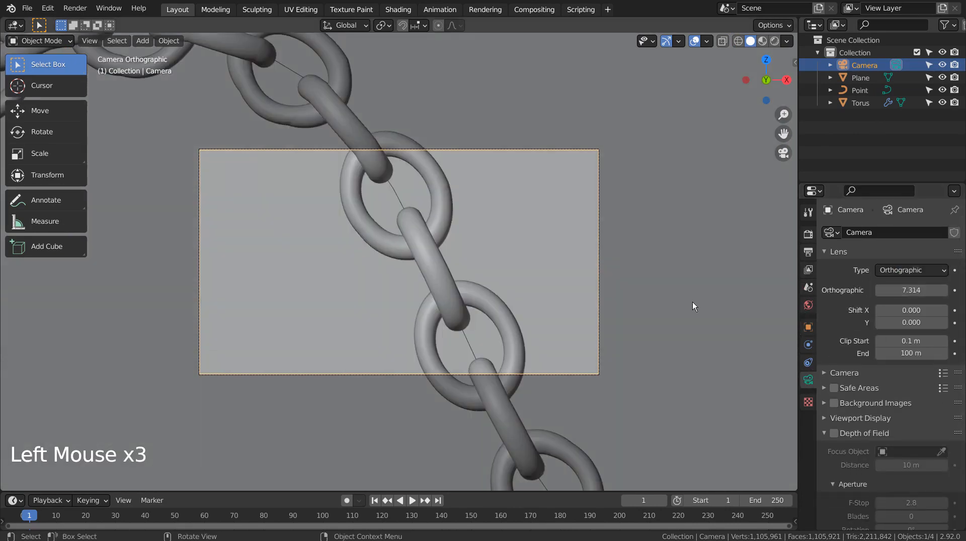
key(shift)
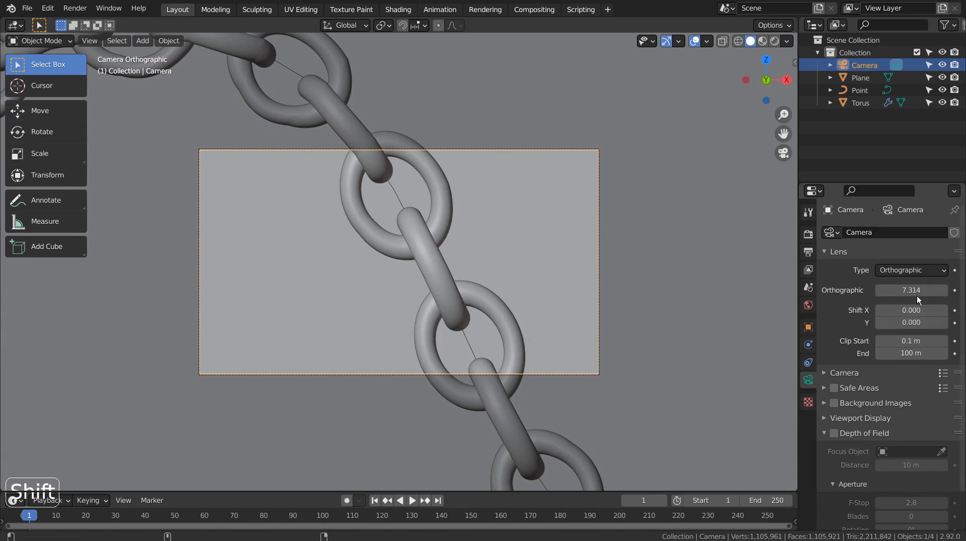
shift+drag(918, 300, 964, 300)
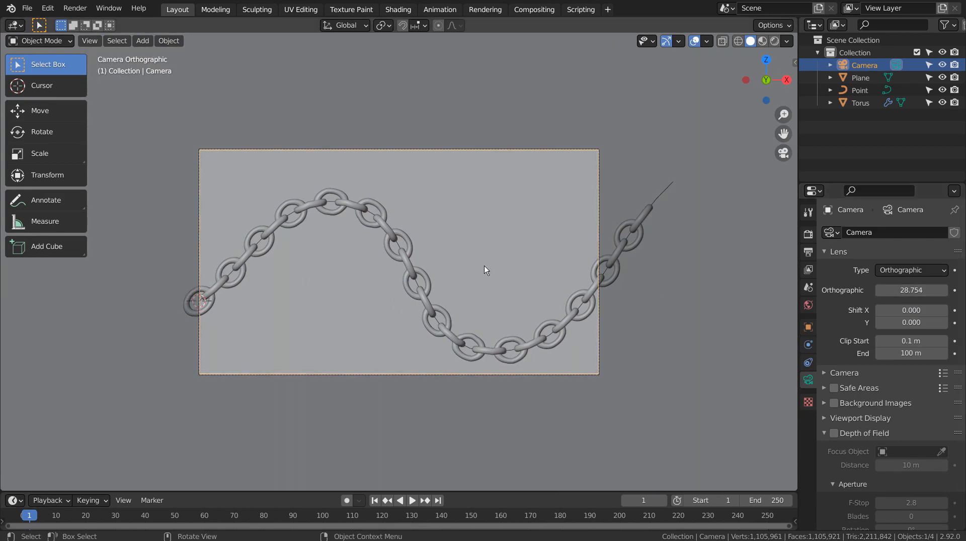
Step: Select the chain and keyframe its location of 0 m on all axes at frame 1
click(587, 289)
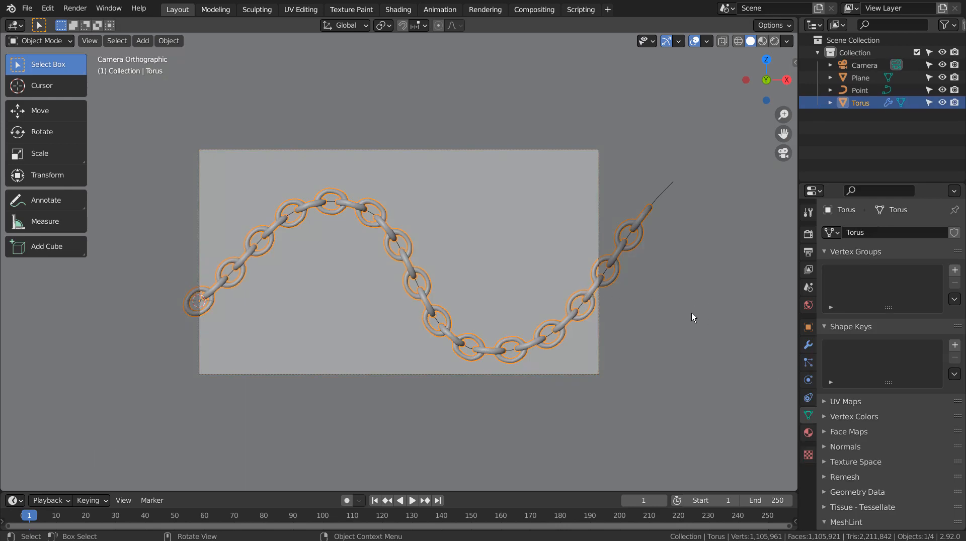
key(n)
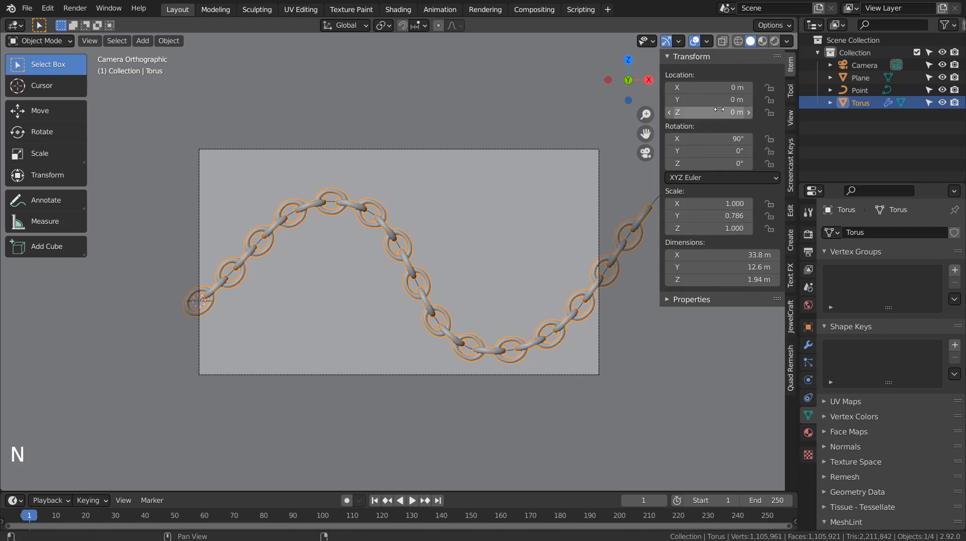
key(i)
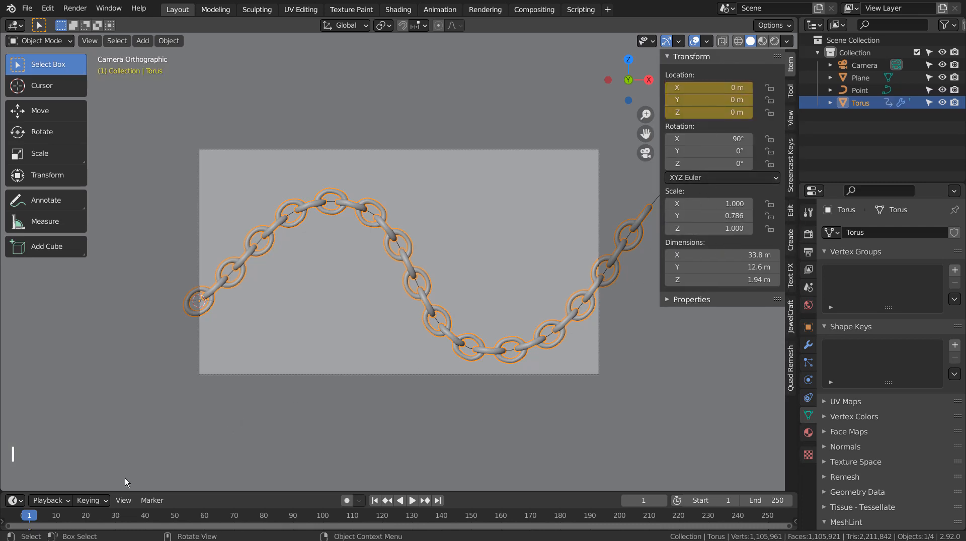
Step: Go to frame 11 and set the animation's end frame to 10
click(57, 520)
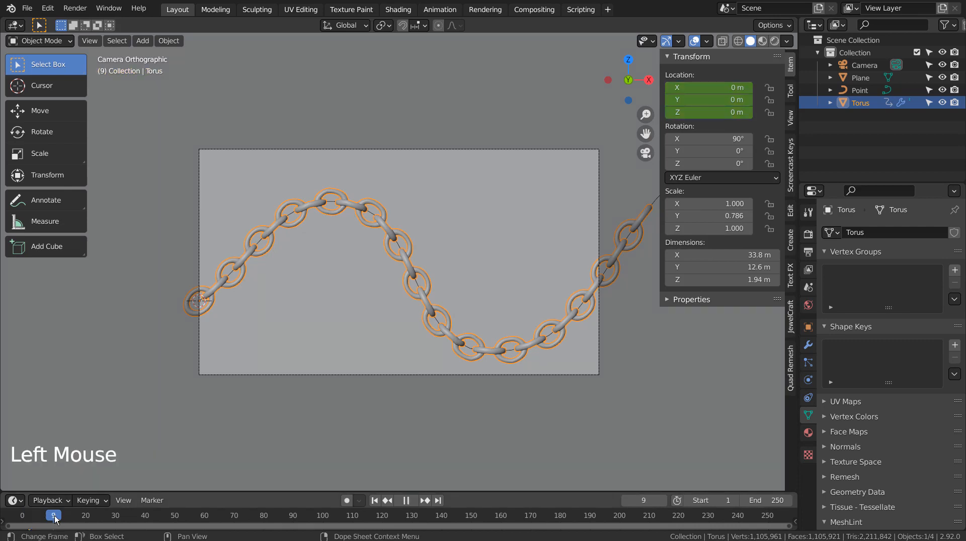
click(57, 519)
drag(56, 519, 58, 520)
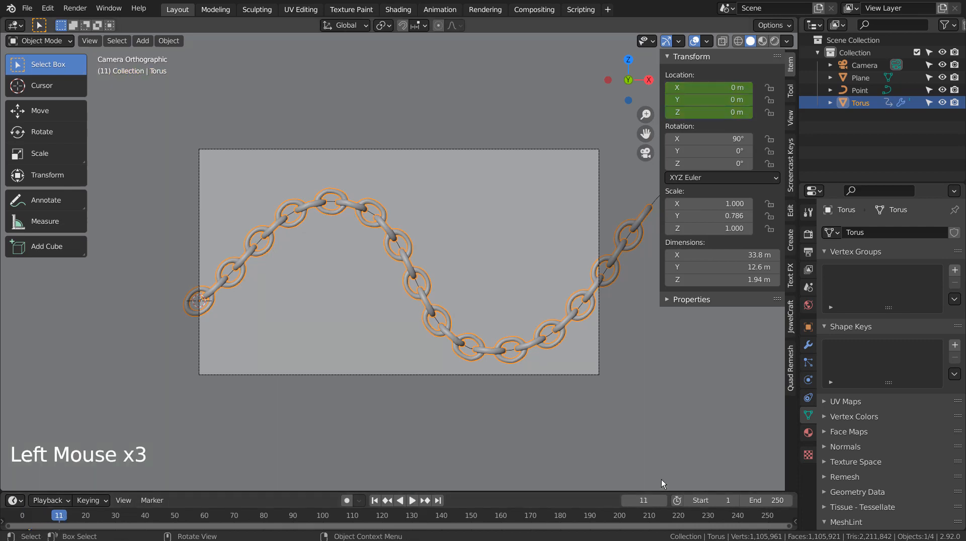
click(765, 500)
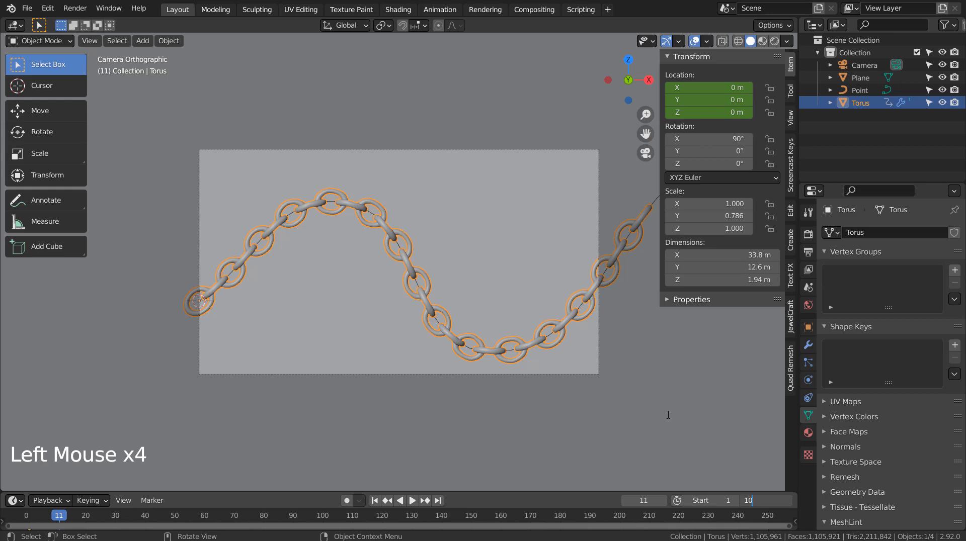
key(Return)
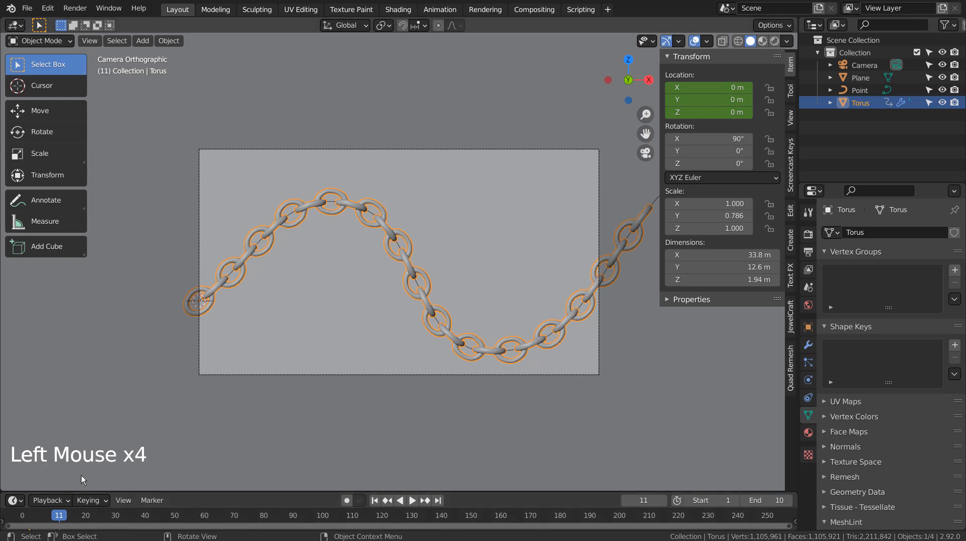
Step: Scrub the timeline past frame 10 and move the chain about -3 m along the X axis
click(55, 519)
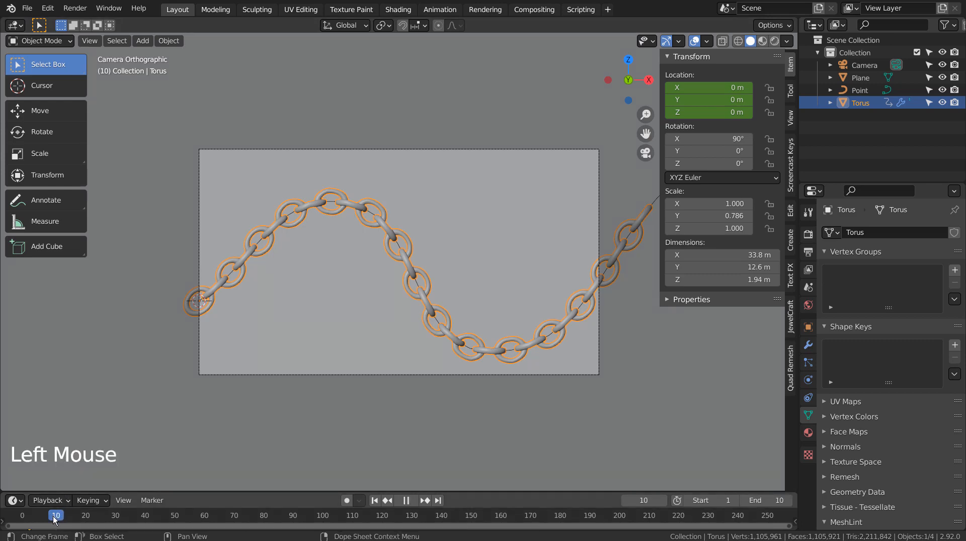
drag(53, 517, 121, 486)
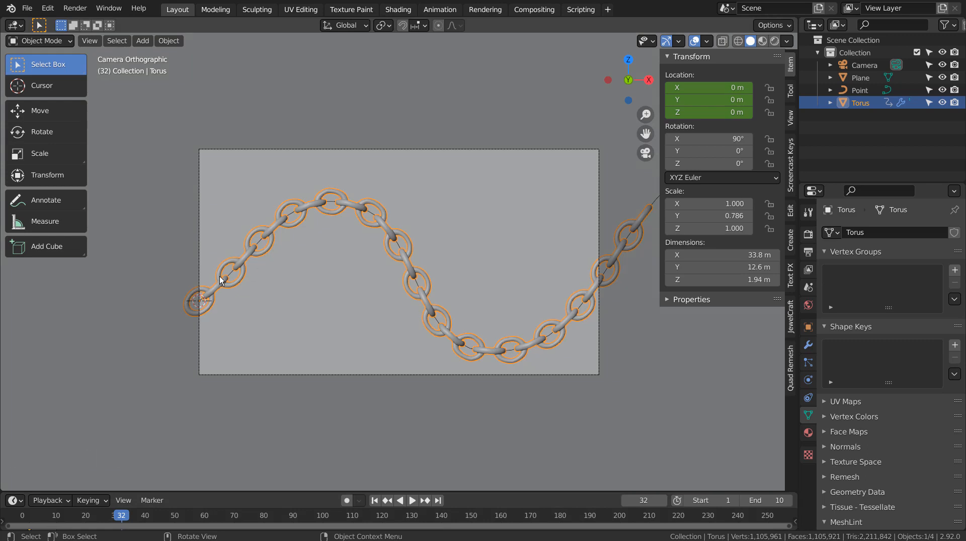
key(g)
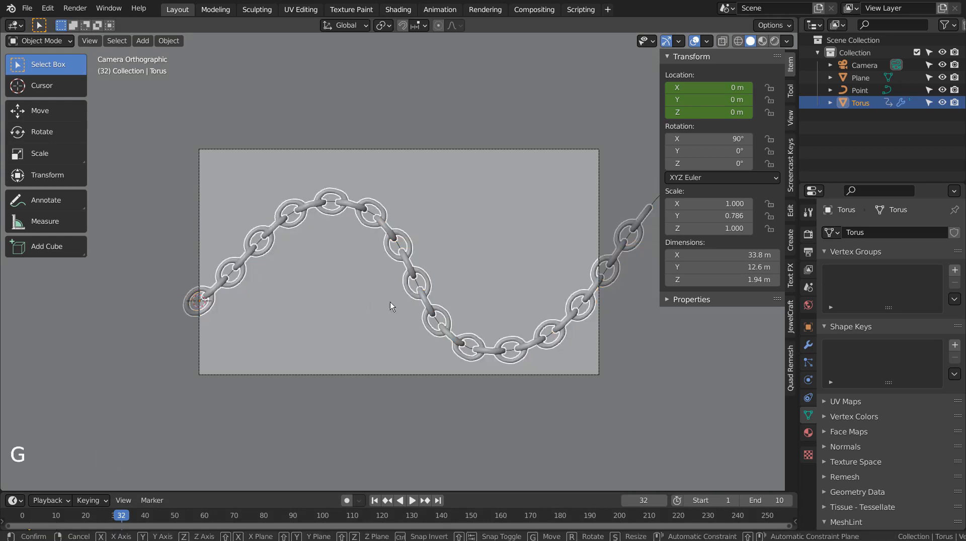
key(x)
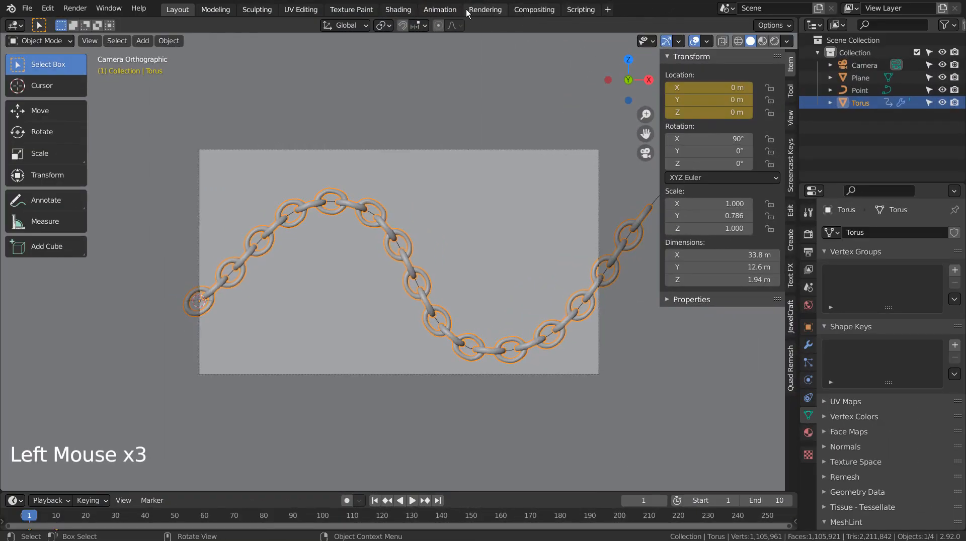
Step: Switch to the Animation workspace and set the chain's animation channels to linear extrapolation
click(450, 10)
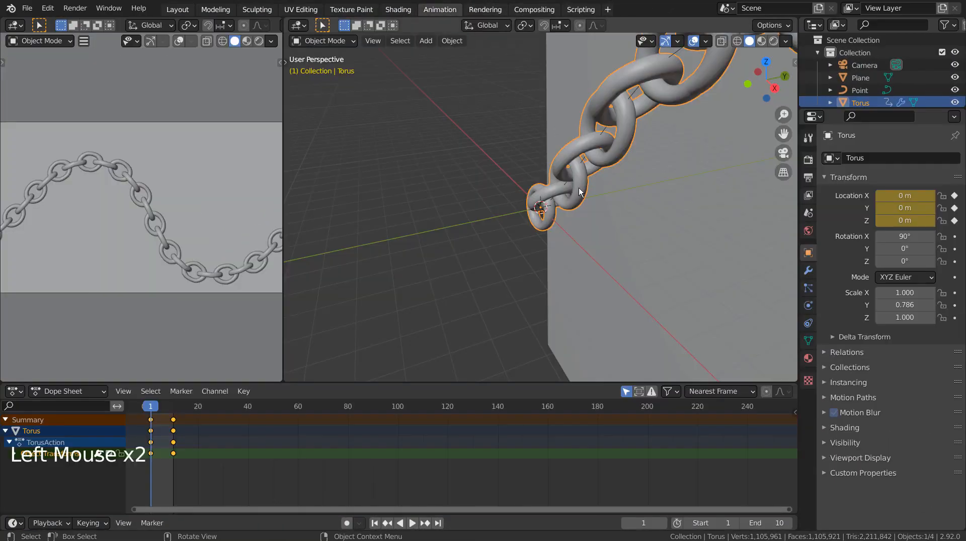
click(576, 224)
click(583, 198)
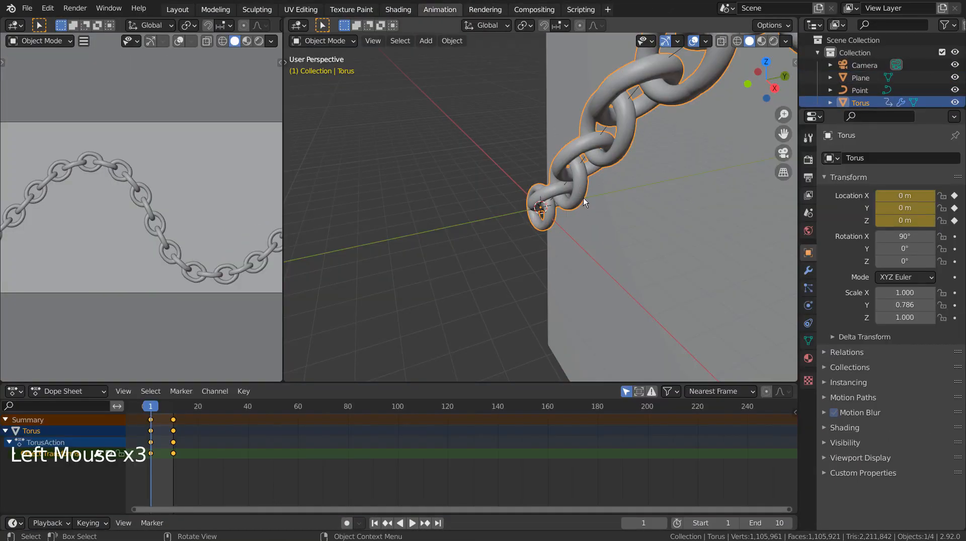
click(215, 391)
mouse_move(301, 277)
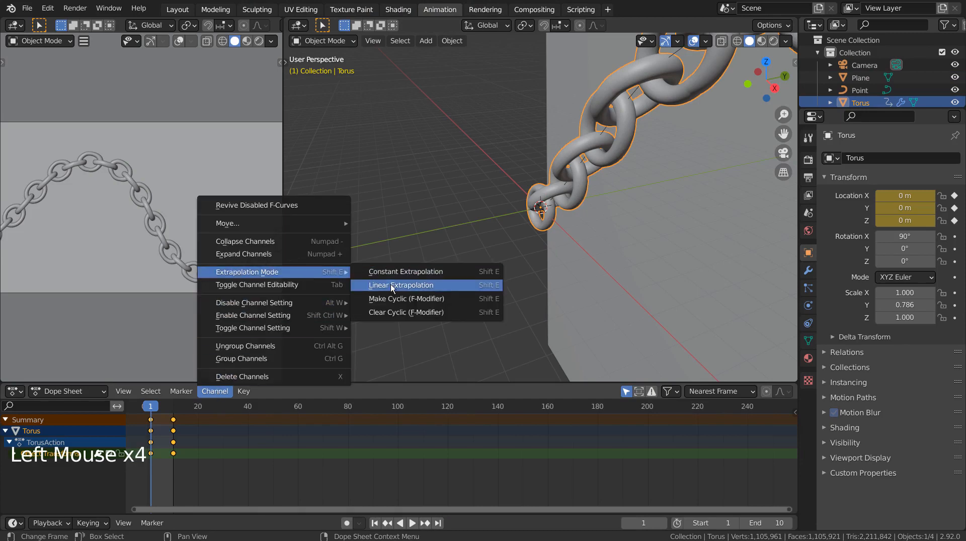
click(471, 285)
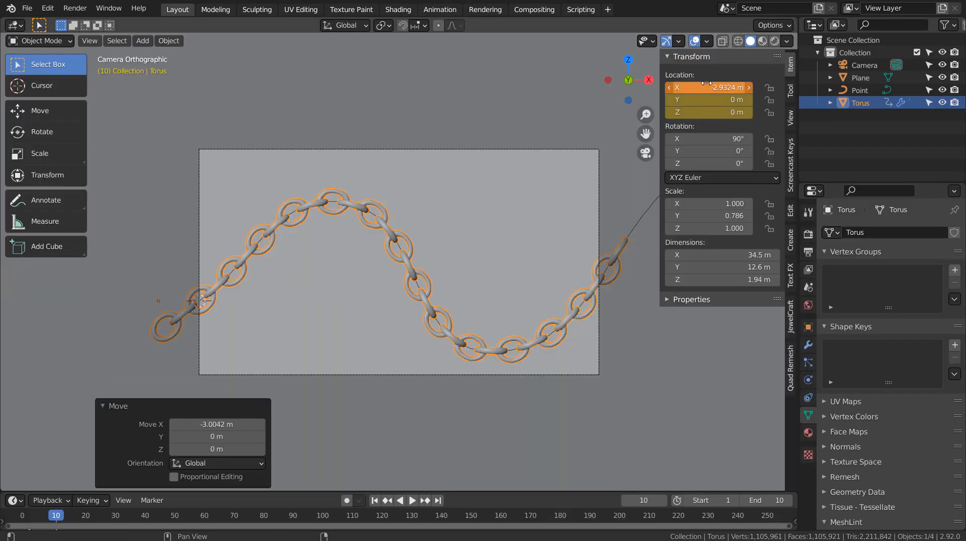
Step: Keyframe the chain's X location of -2.9324 m at frame 10 and play the loop from the start to check it
key(i)
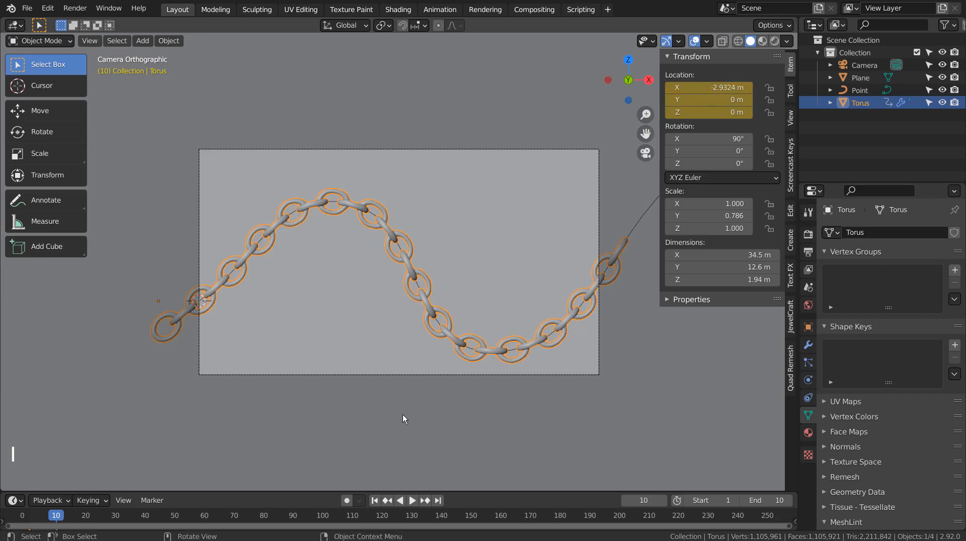
click(377, 501)
click(411, 501)
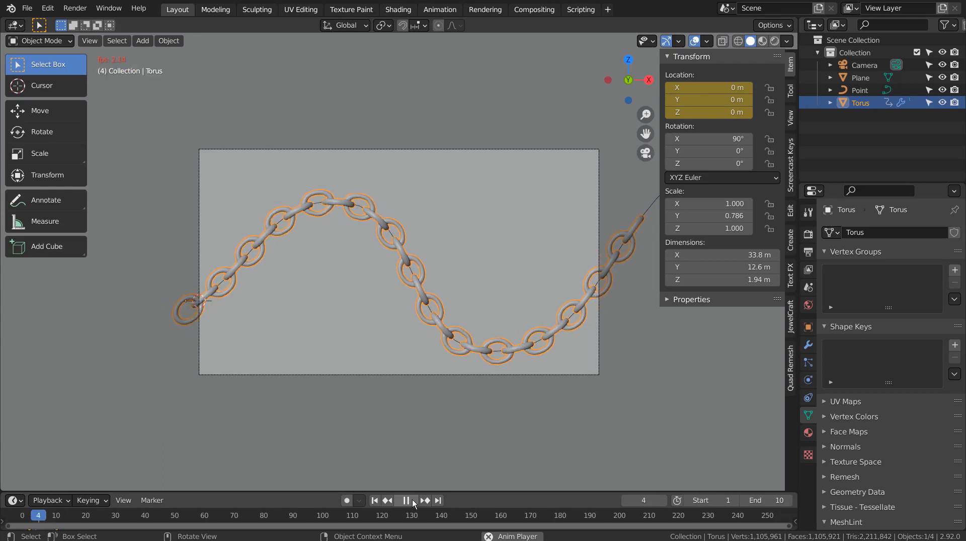
click(374, 500)
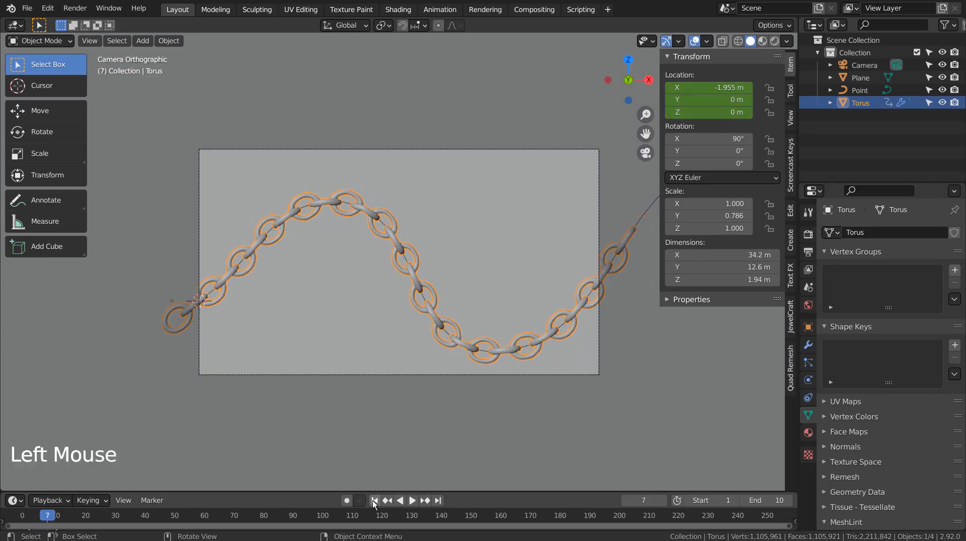
click(415, 500)
click(414, 500)
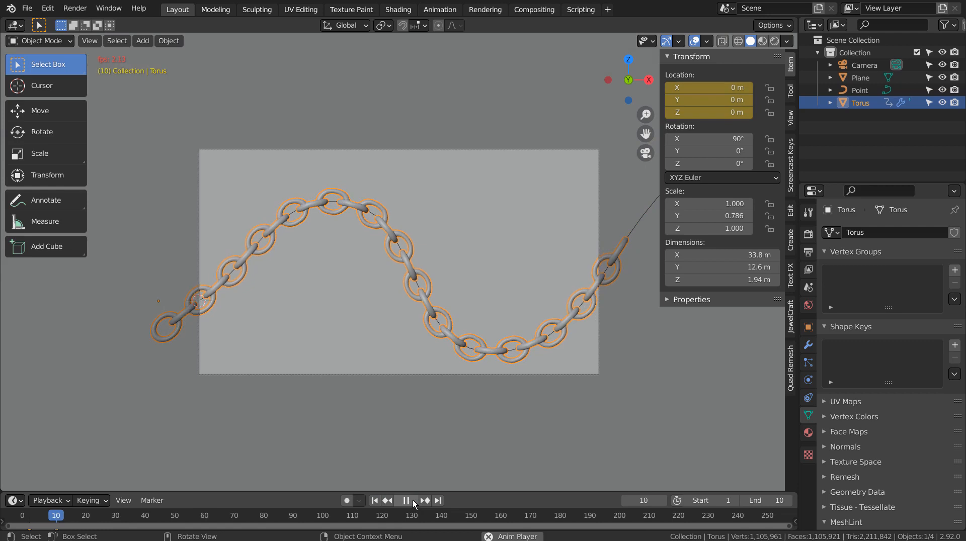
click(413, 500)
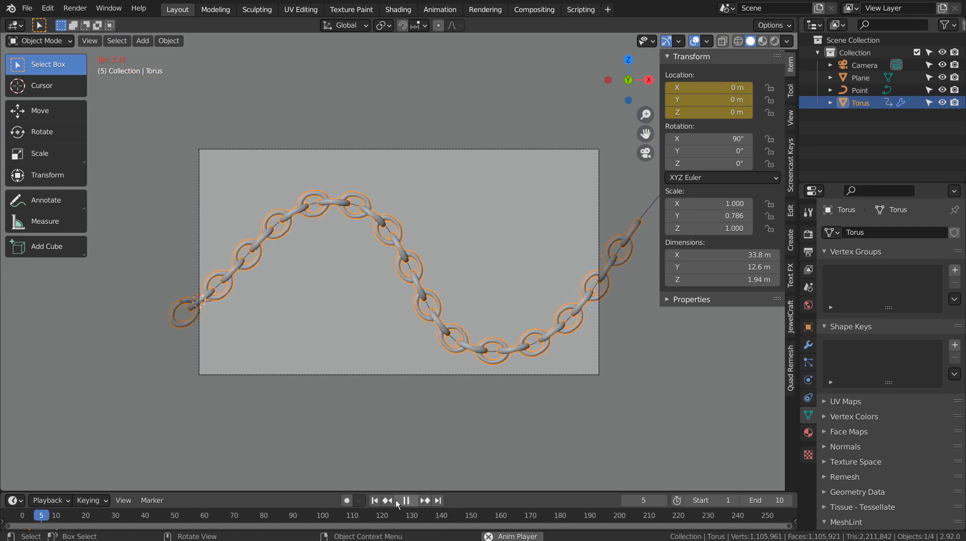
click(374, 500)
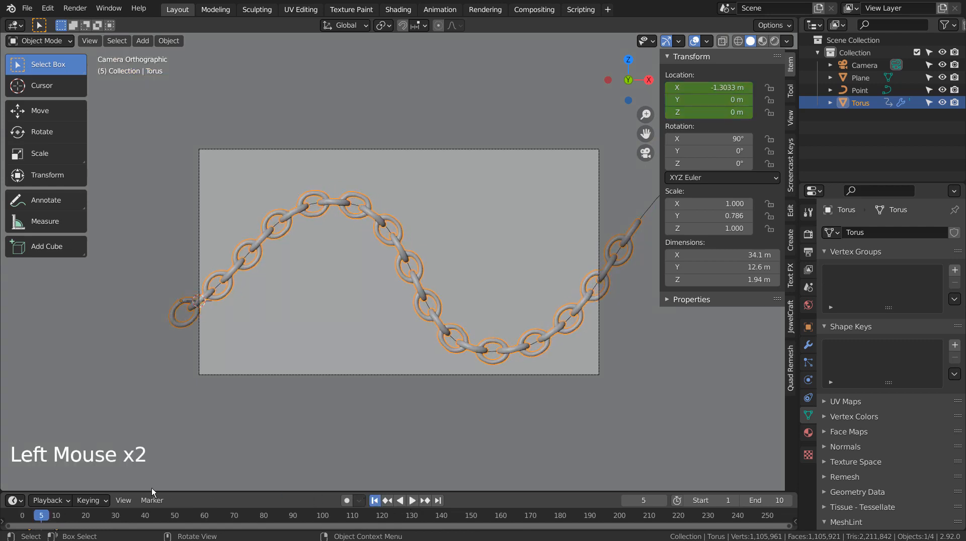
Step: At frame 10, fine-tune the chain's X location to -2.8094 m, keyframe it and play the animation from the start
click(59, 519)
click(56, 518)
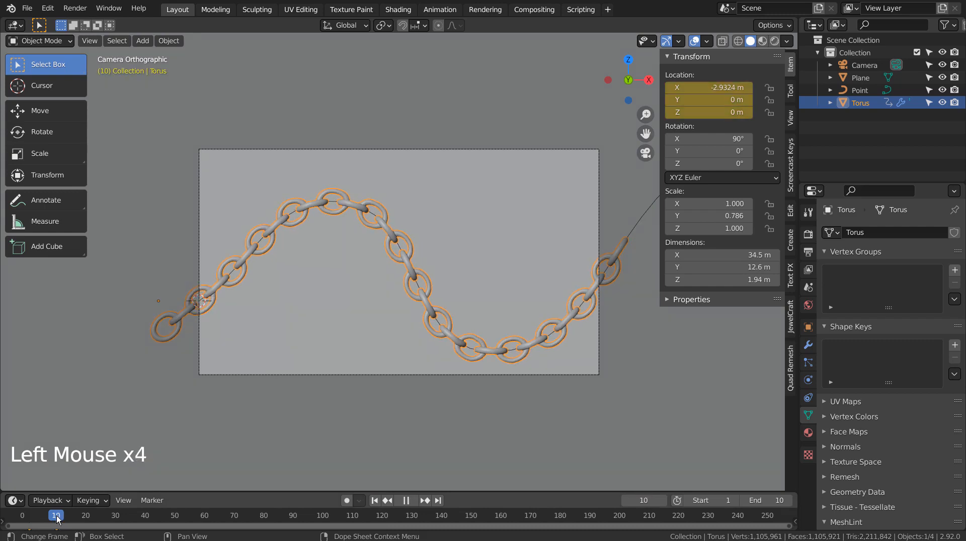
shift+click(727, 86)
shift+drag(727, 87, 723, 87)
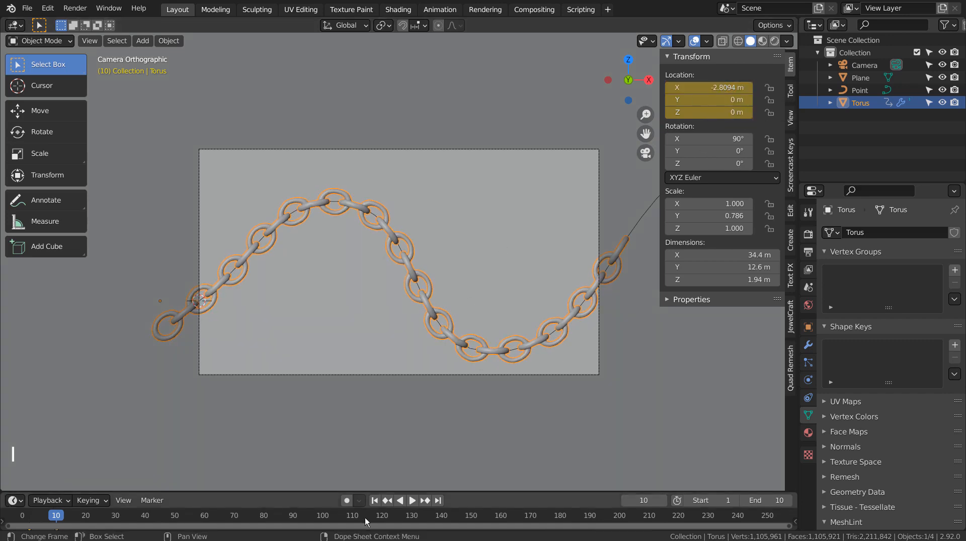
click(374, 500)
click(412, 501)
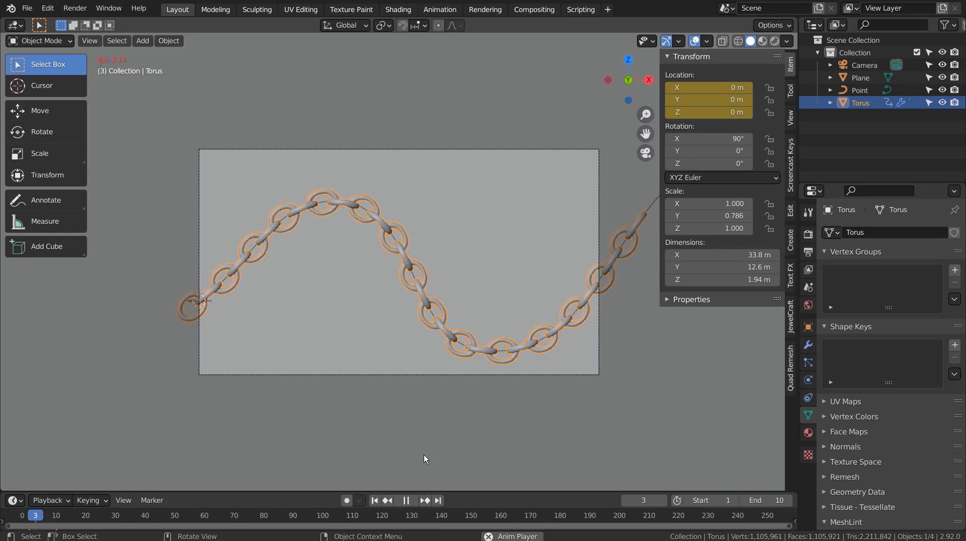
Step: Switch to material preview and give the backdrop plane a new material with a light blue base color (H 0.579, S 0.695, V 0.8)
click(763, 42)
click(521, 208)
click(611, 282)
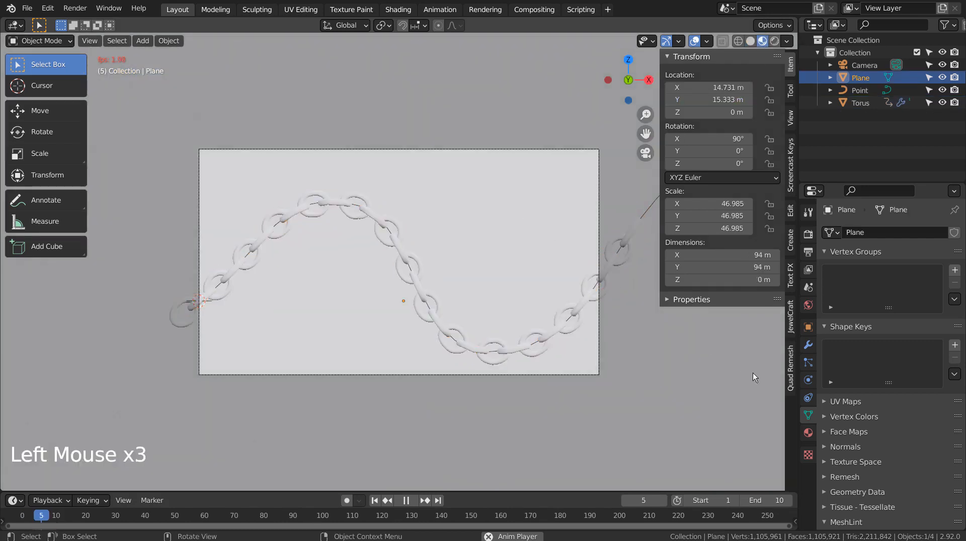
click(808, 432)
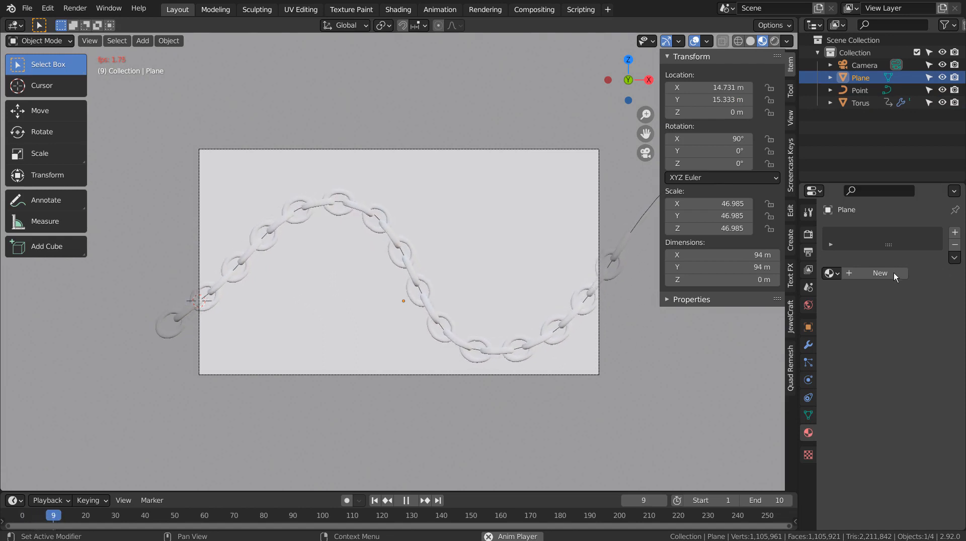
click(880, 273)
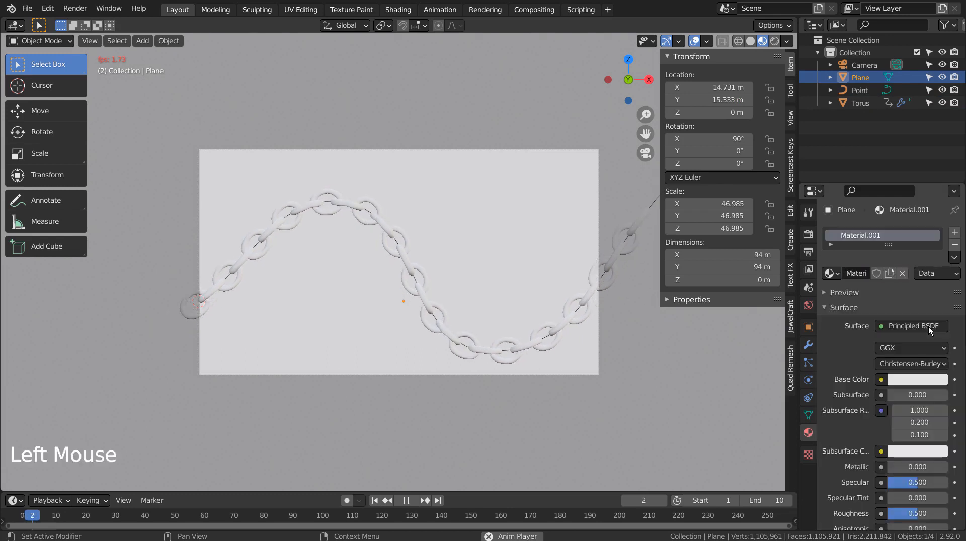
click(917, 380)
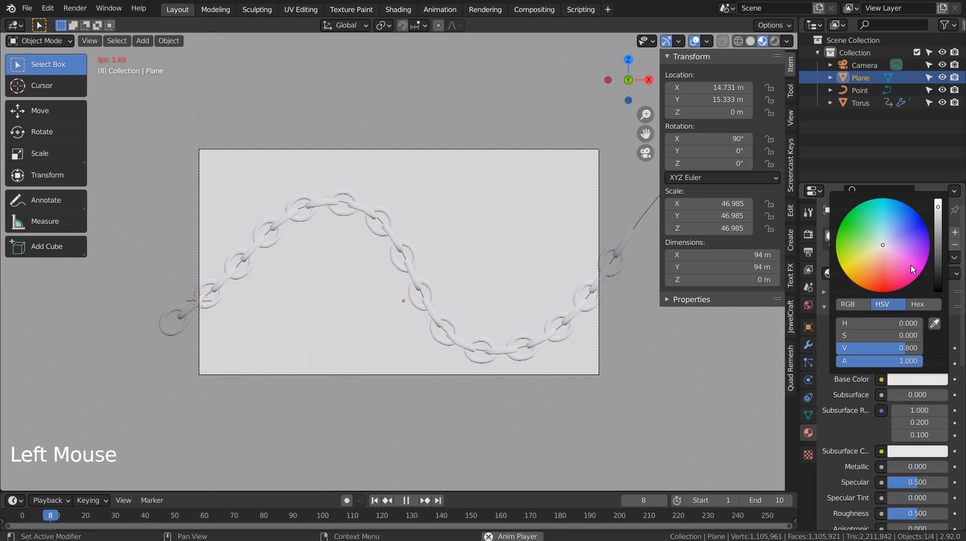
click(891, 227)
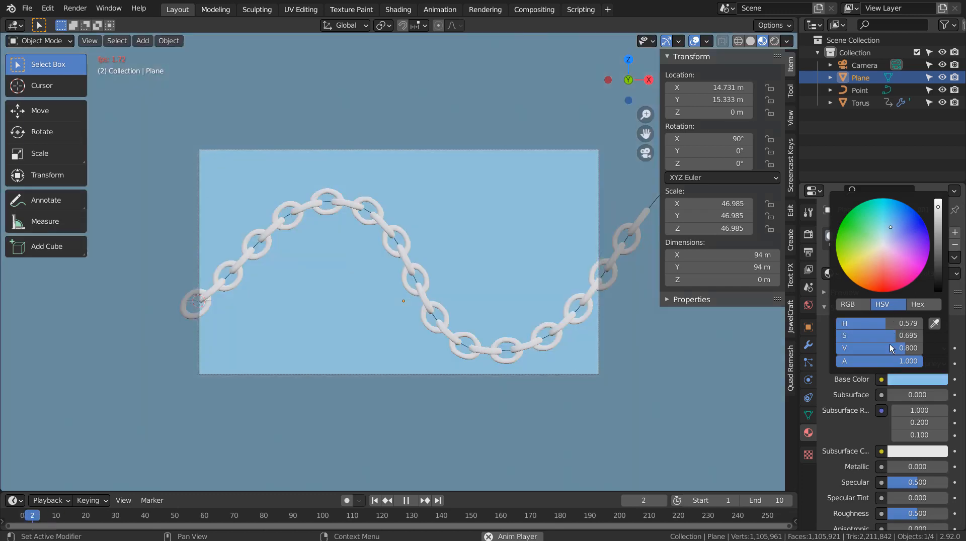
Step: Set the plane material's metallic to about 0.942 and roughness to about 0.31, and check its reflections at an angle
click(894, 470)
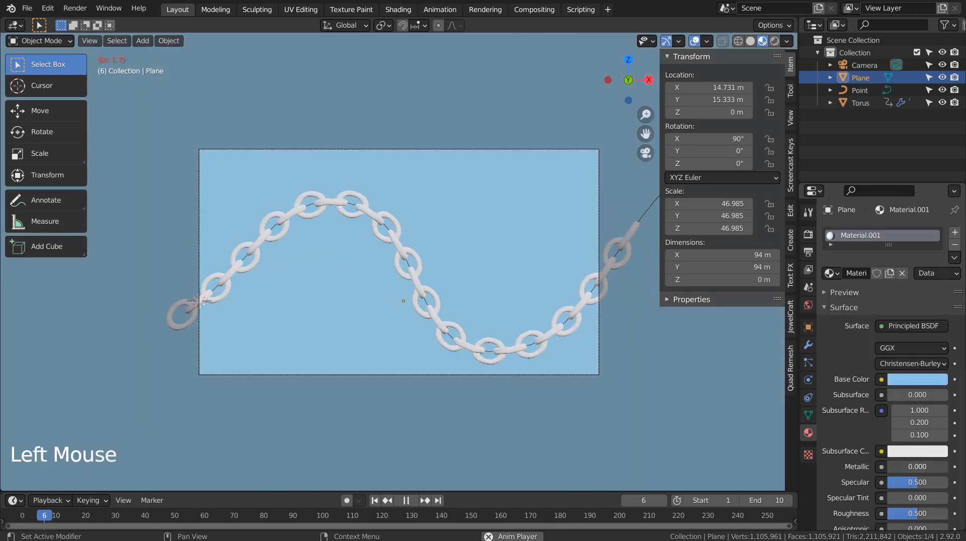
drag(894, 470, 899, 470)
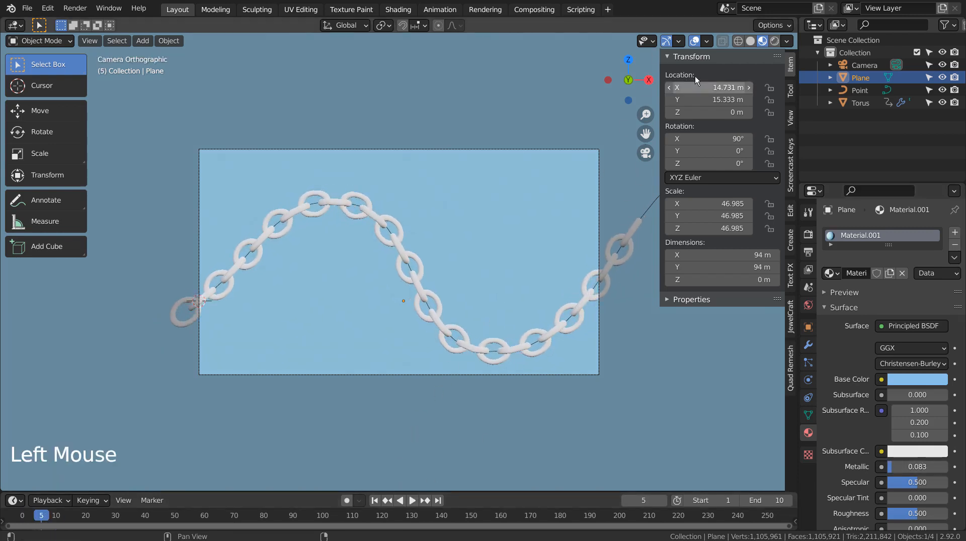
drag(895, 472, 944, 472)
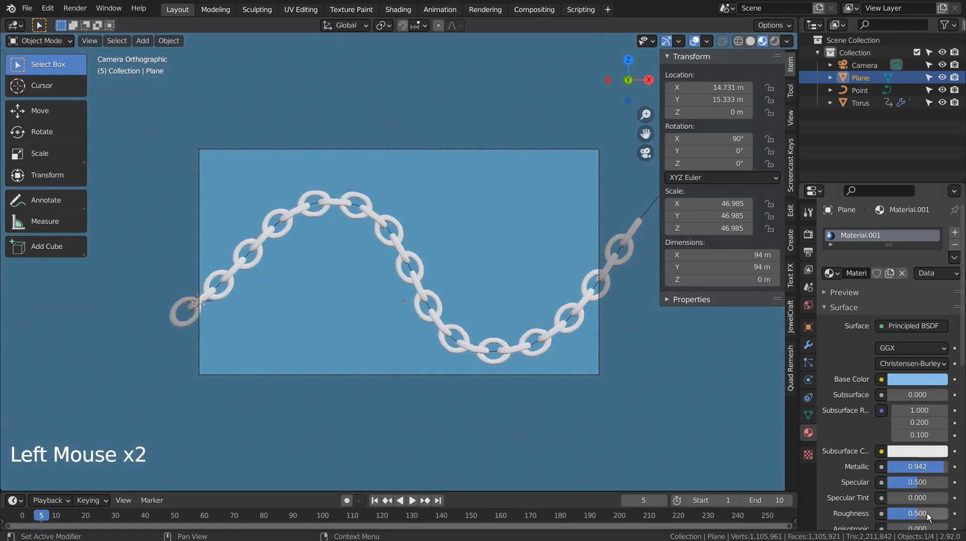
drag(931, 513, 908, 513)
middle_drag(623, 363, 644, 357)
middle_click(644, 353)
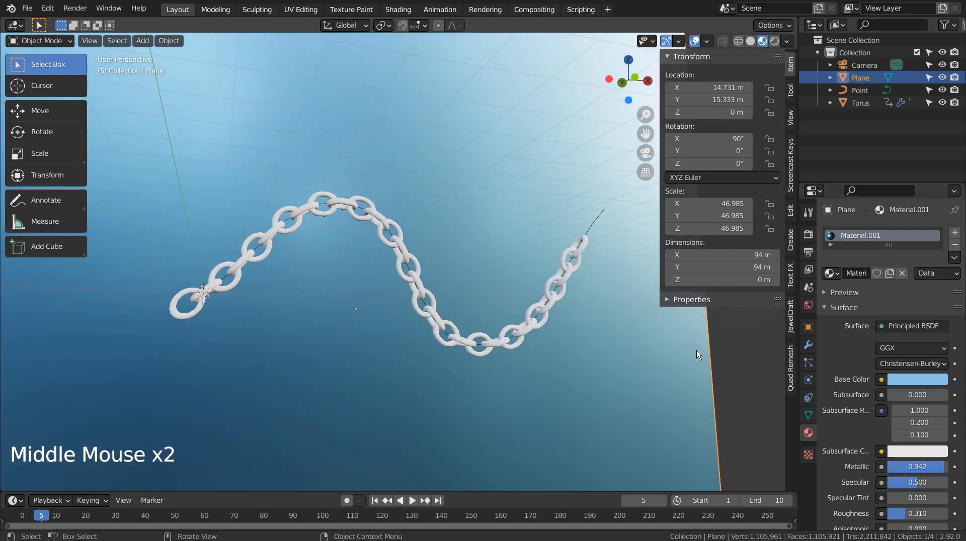
Step: Lower the plane material's roughness to about 0.12, return to the camera view and set its metallic to about 0.628
click(937, 466)
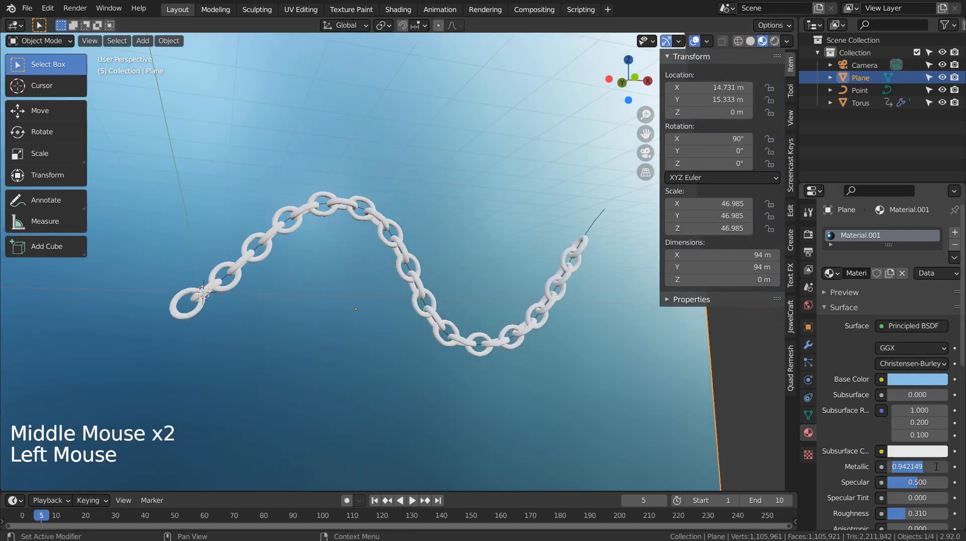
click(901, 515)
drag(925, 515, 913, 514)
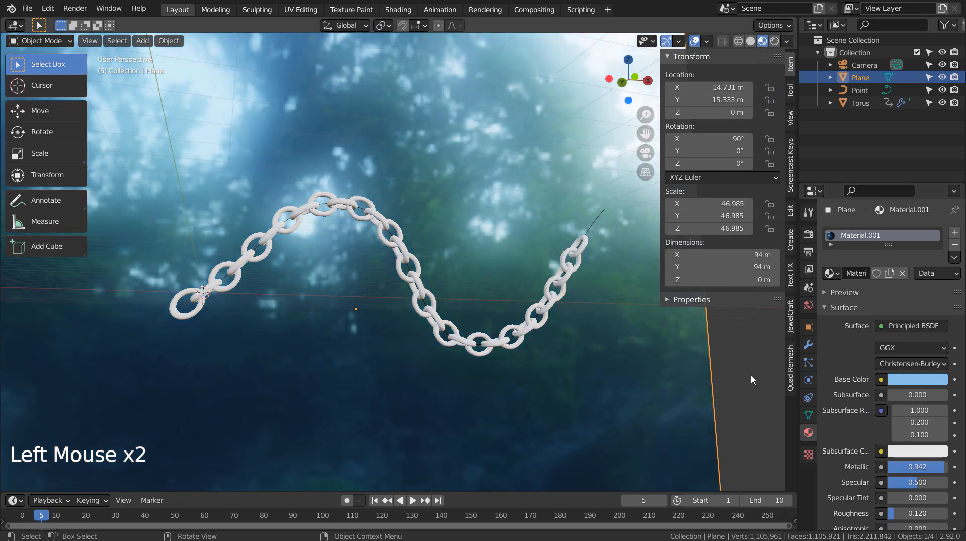
key(KP_1)
key(KP_0)
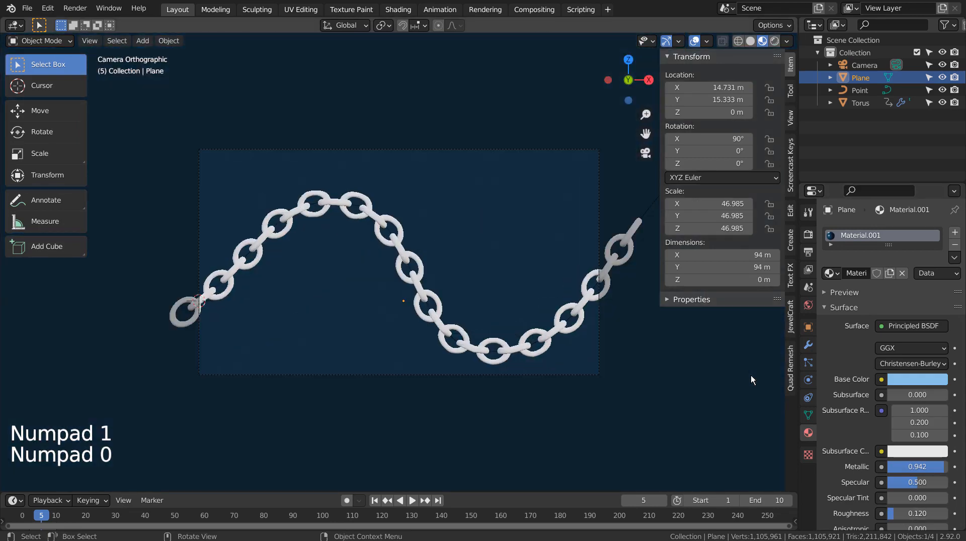
key(KP_0)
key(KP_0)
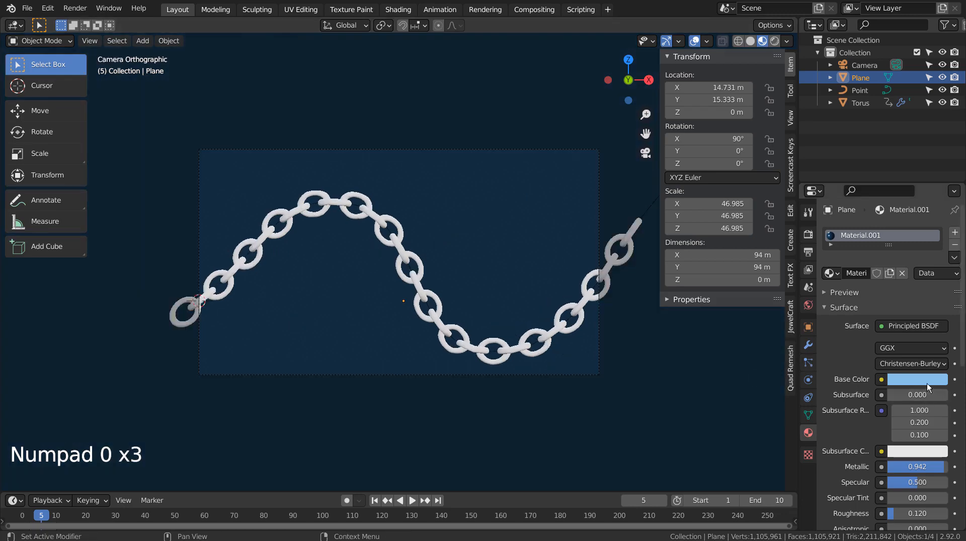
drag(933, 468, 913, 468)
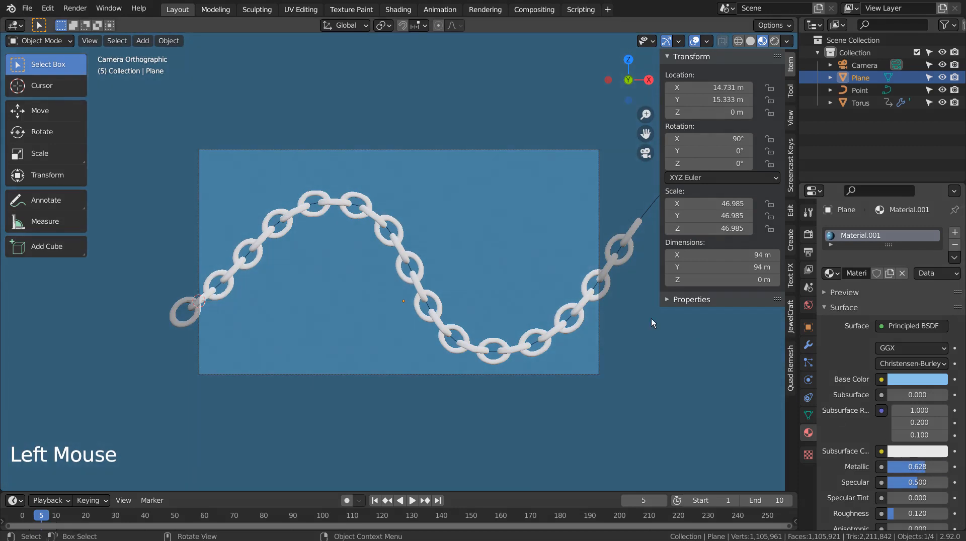
Step: Give the chain a new material with strongly raised metallic and reduced roughness for a shiny metal look
click(593, 297)
click(880, 273)
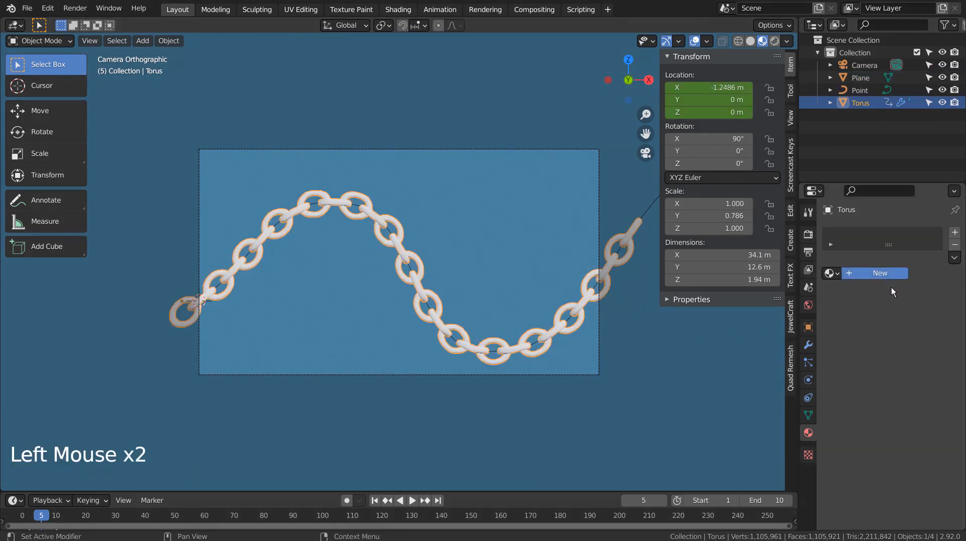
double_click(921, 466)
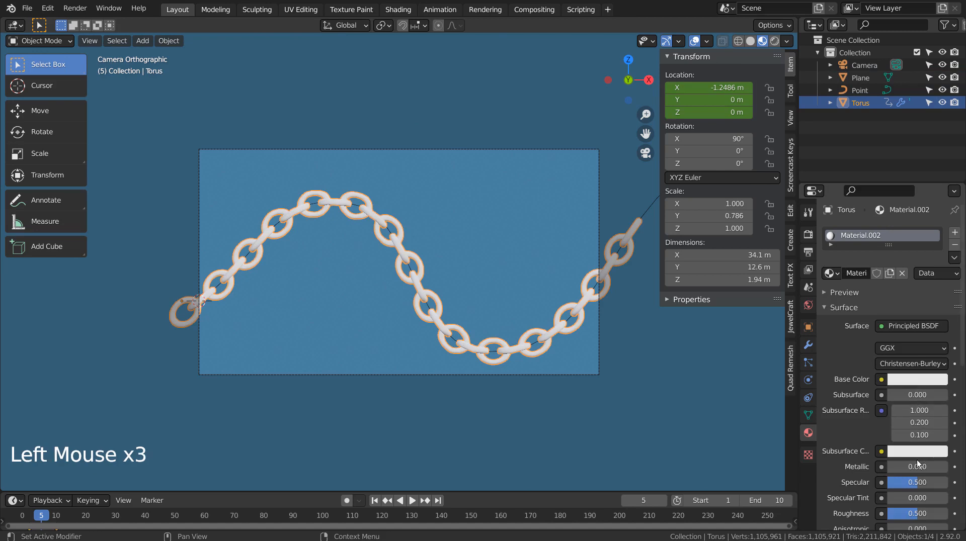
click(904, 470)
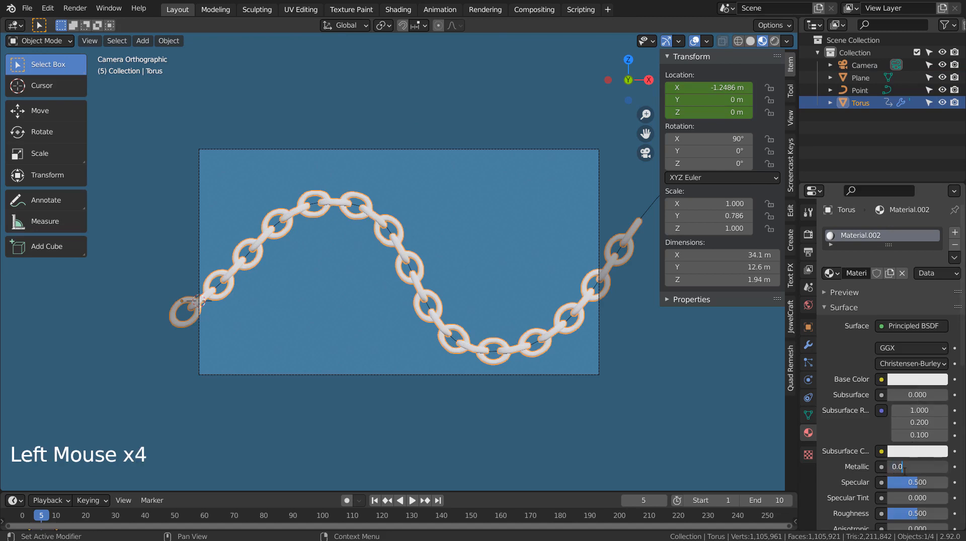
click(868, 472)
drag(897, 468, 954, 468)
drag(918, 514, 904, 514)
Step: Select and hide the guide curve, and play the animation from the start
click(614, 372)
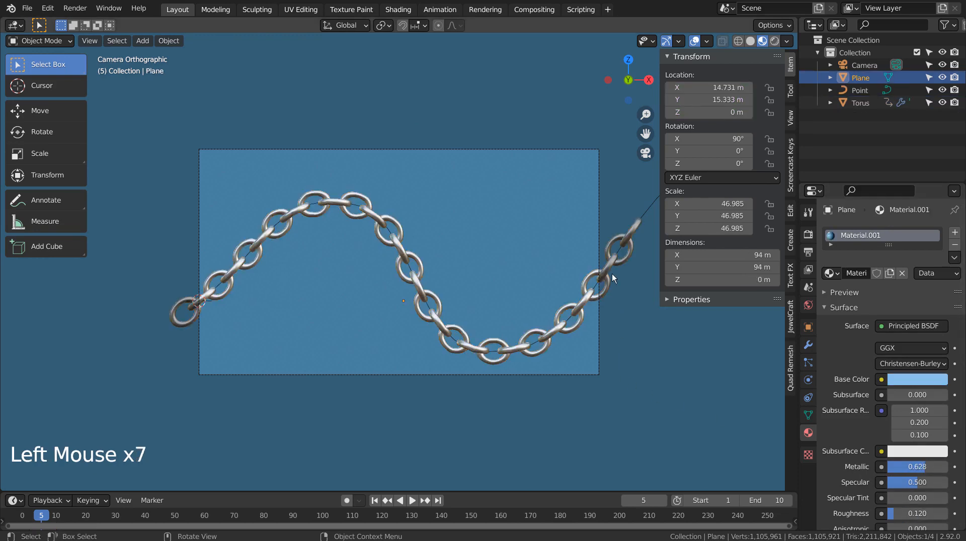
click(599, 282)
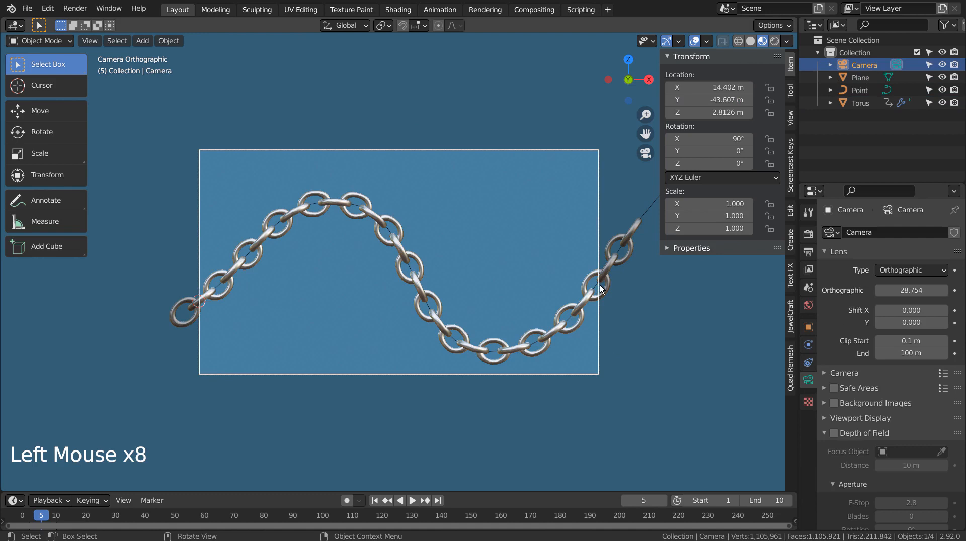
click(573, 317)
key(h)
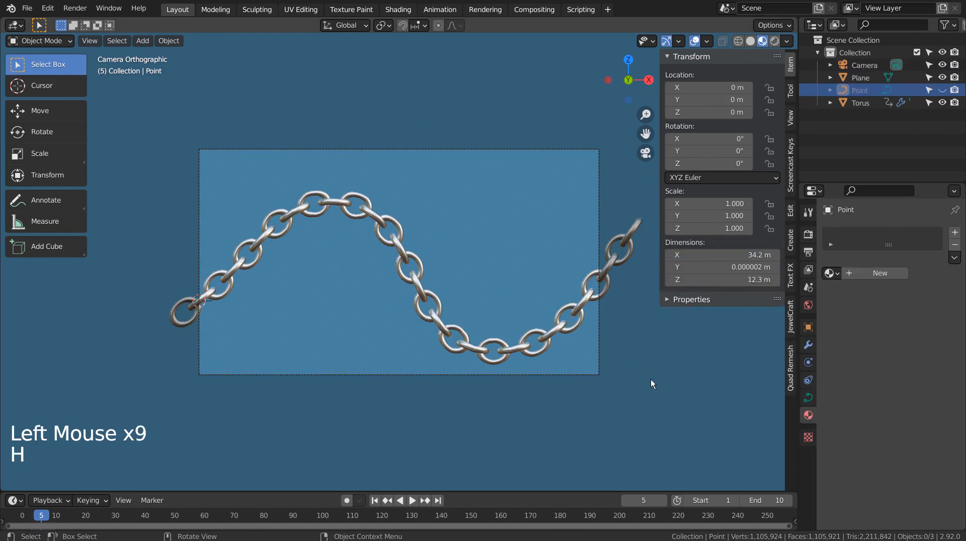
click(375, 502)
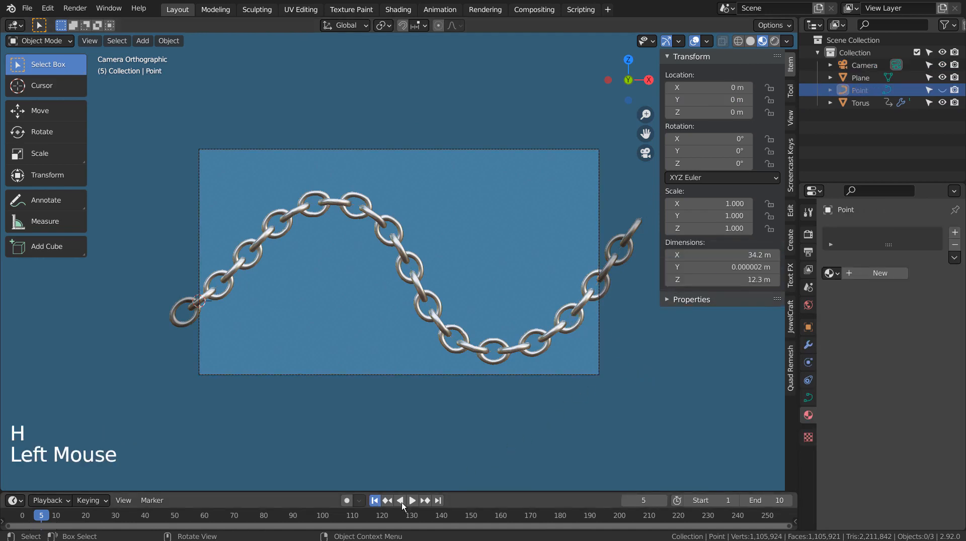
click(412, 501)
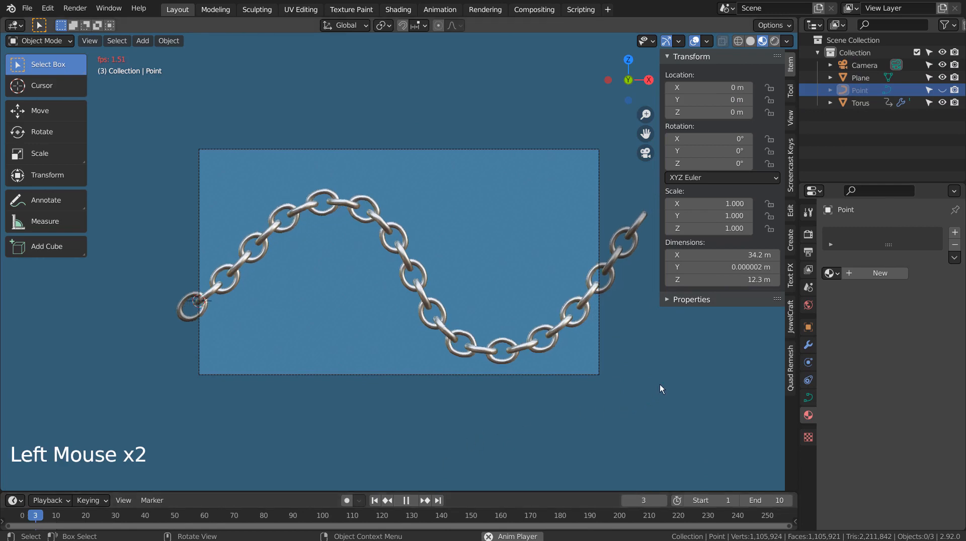